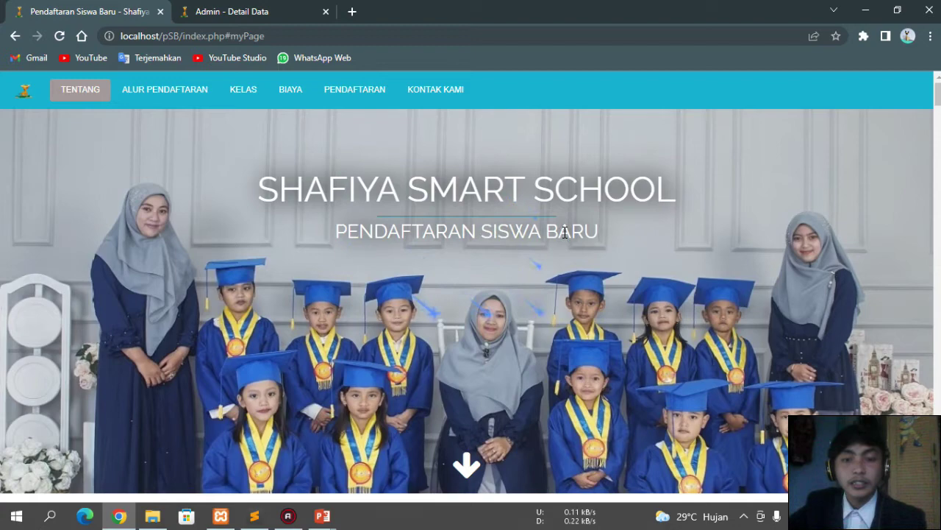
Step: Scroll to the motto carousel and step it through the Tauhid, Cerdas and Enterpreneur slides
scroll(559, 239, down, 3)
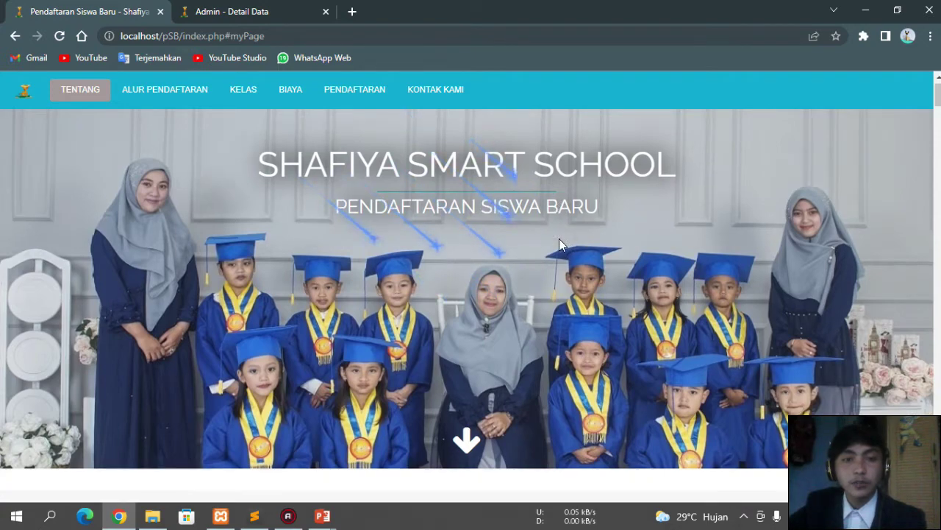
scroll(560, 239, down, 4)
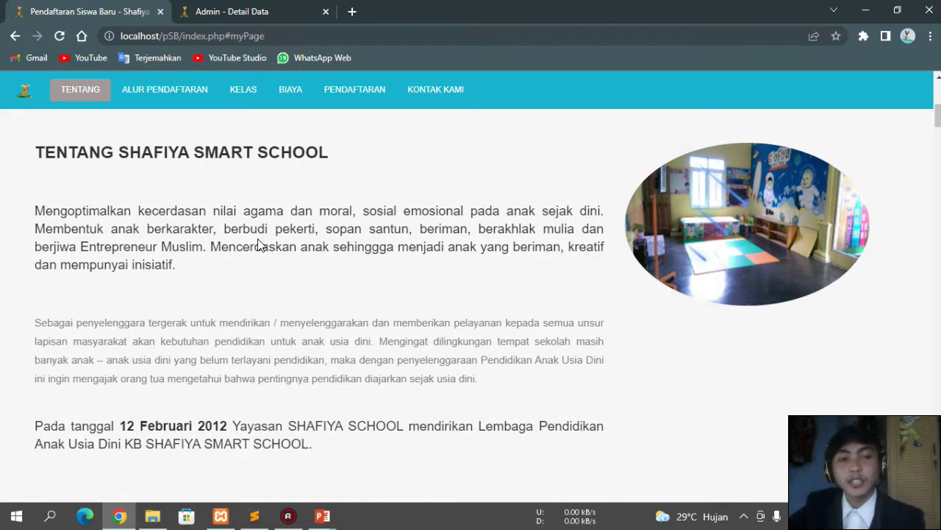
scroll(294, 243, down, 1)
scroll(294, 254, down, 2)
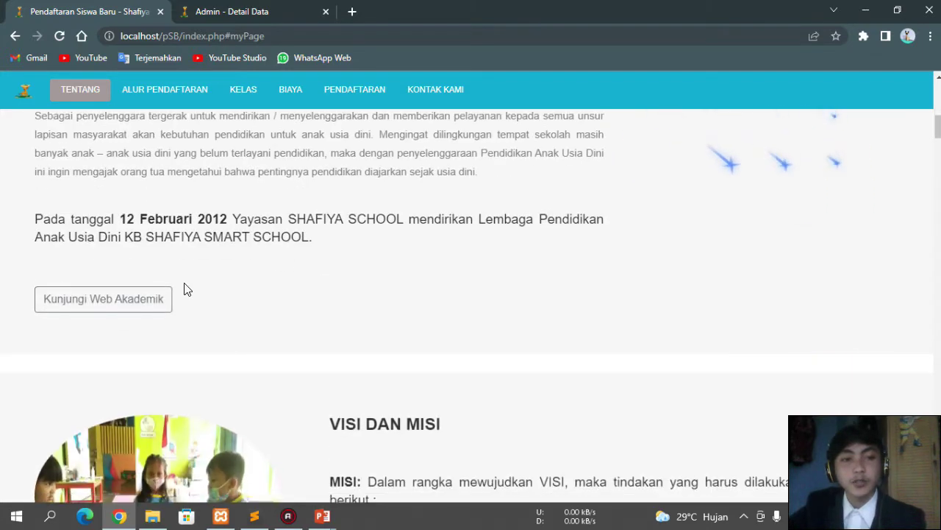
scroll(169, 272, down, 1)
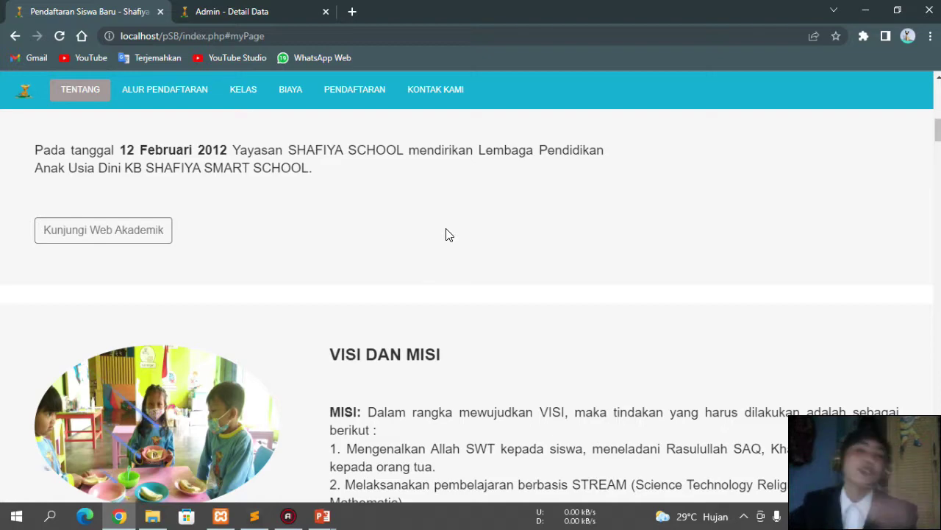
scroll(468, 246, down, 2)
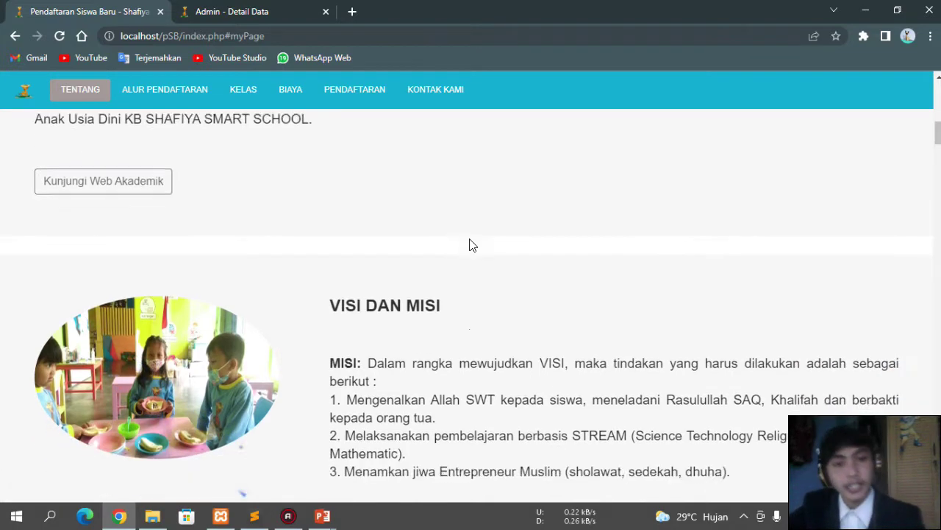
scroll(475, 258, down, 1)
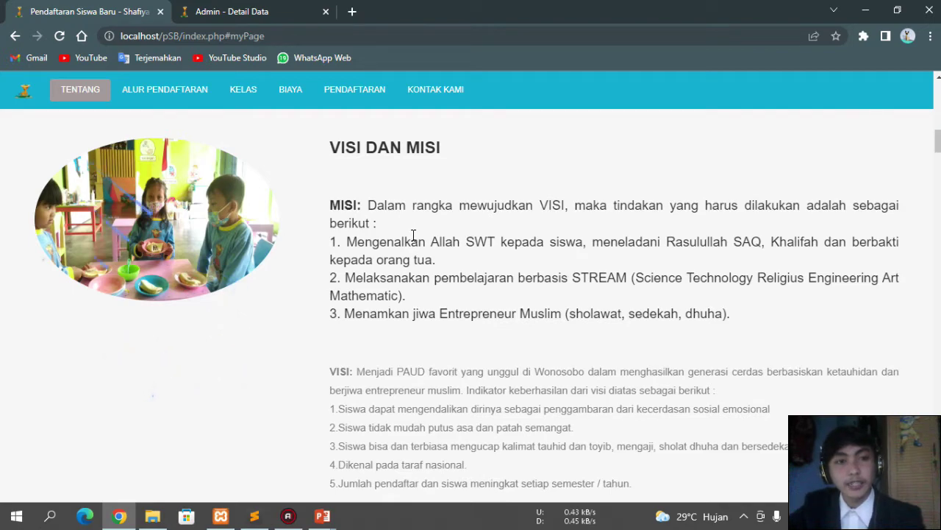
scroll(413, 236, down, 2)
scroll(415, 245, down, 2)
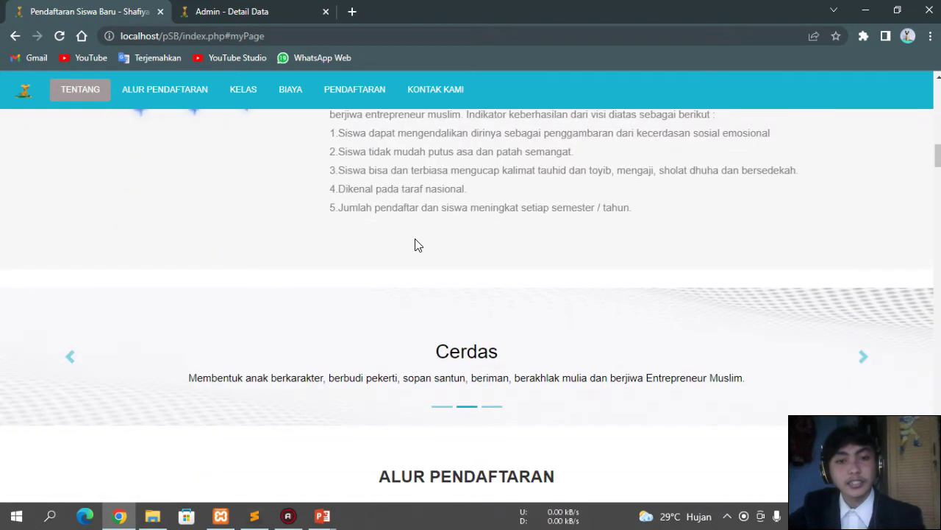
scroll(414, 245, down, 1)
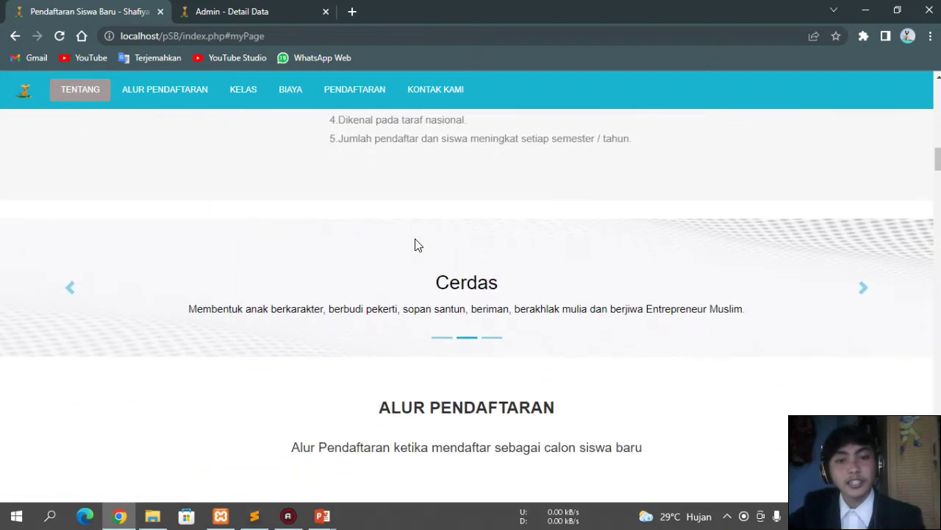
click(862, 289)
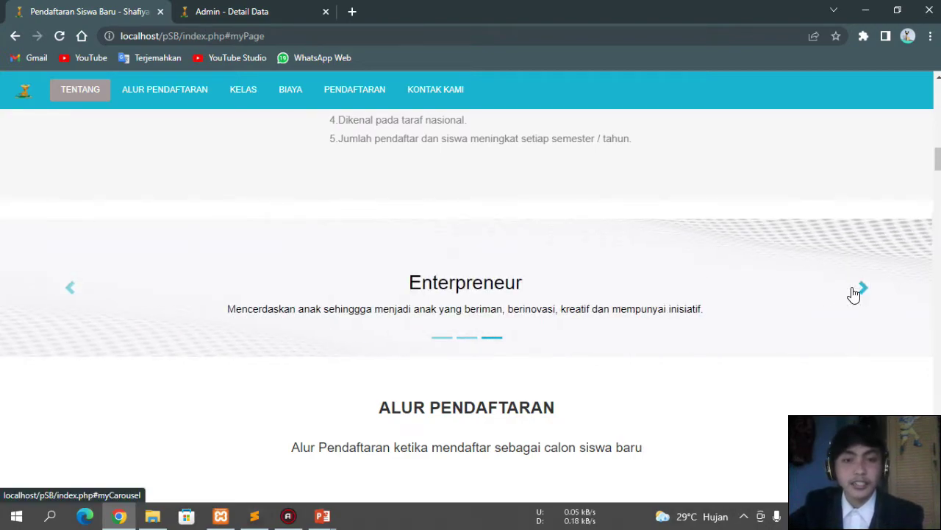
click(862, 289)
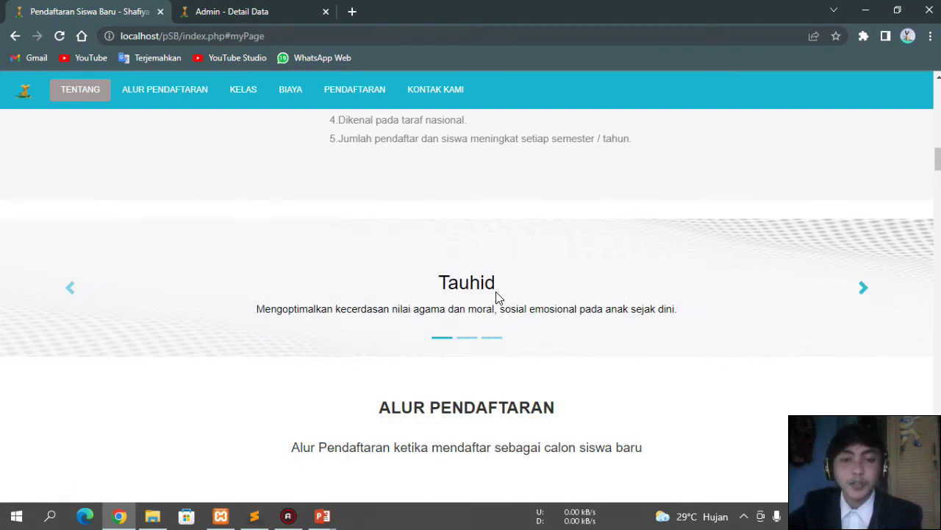
click(864, 290)
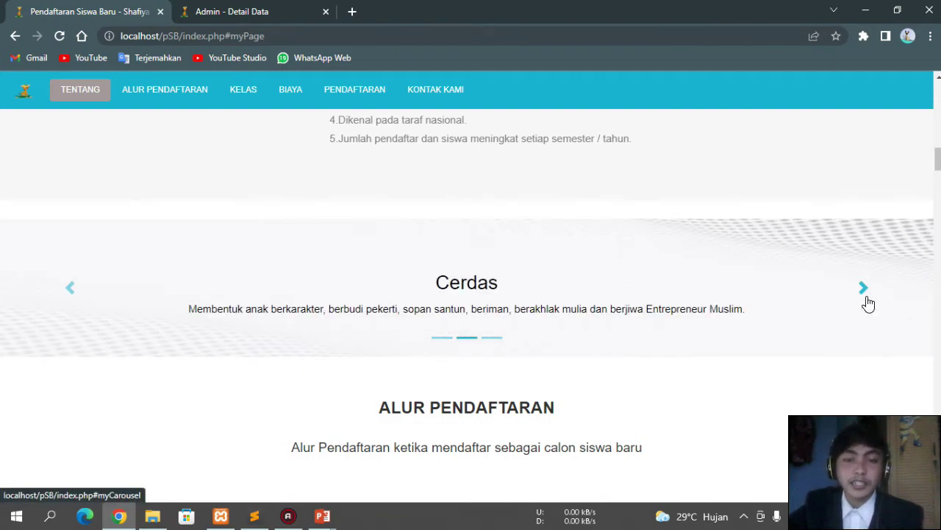
click(867, 300)
scroll(626, 372, down, 3)
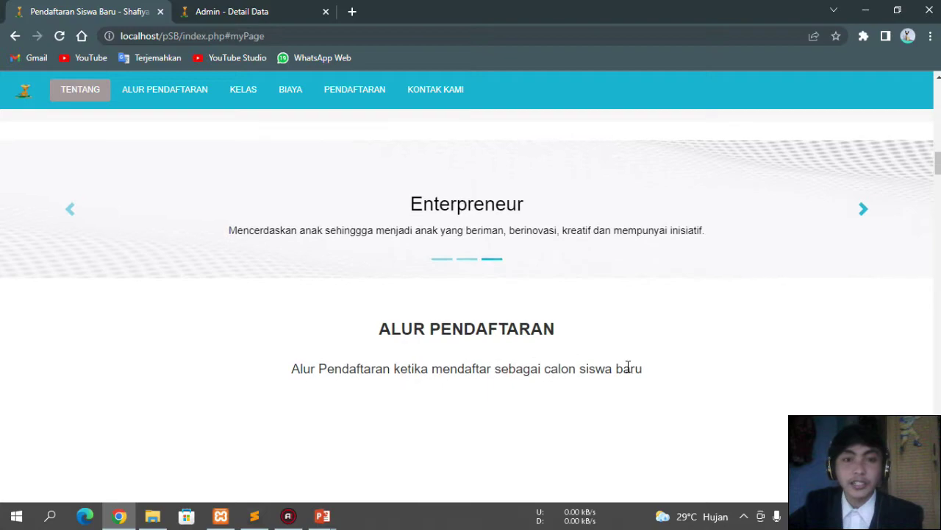
scroll(628, 370, down, 8)
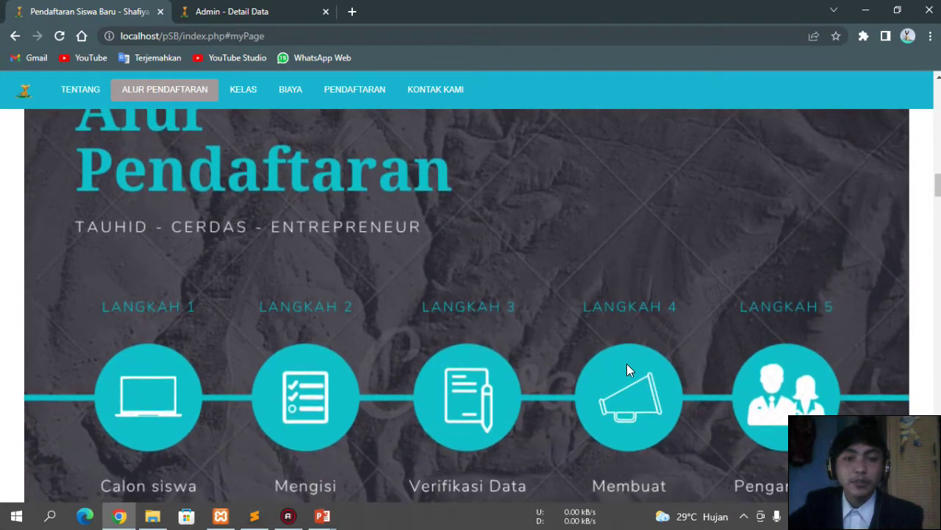
scroll(626, 363, down, 5)
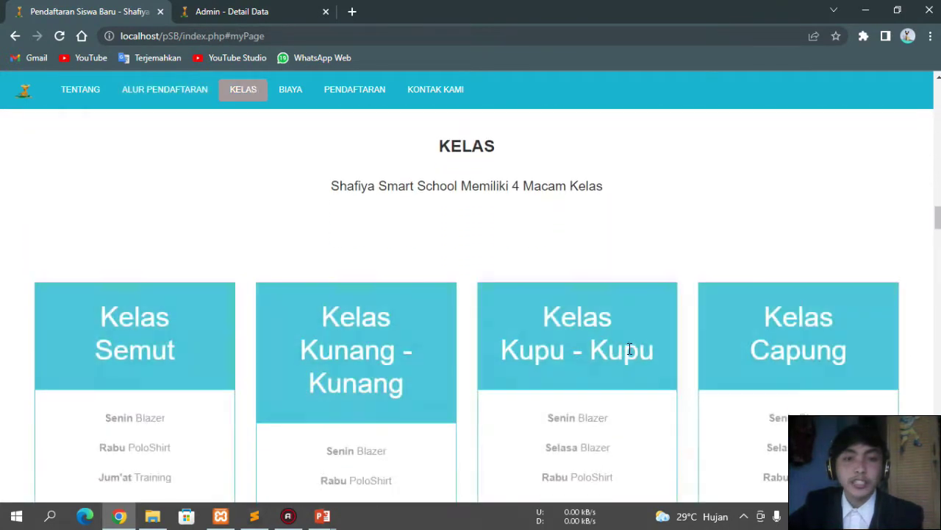
scroll(471, 241, down, 1)
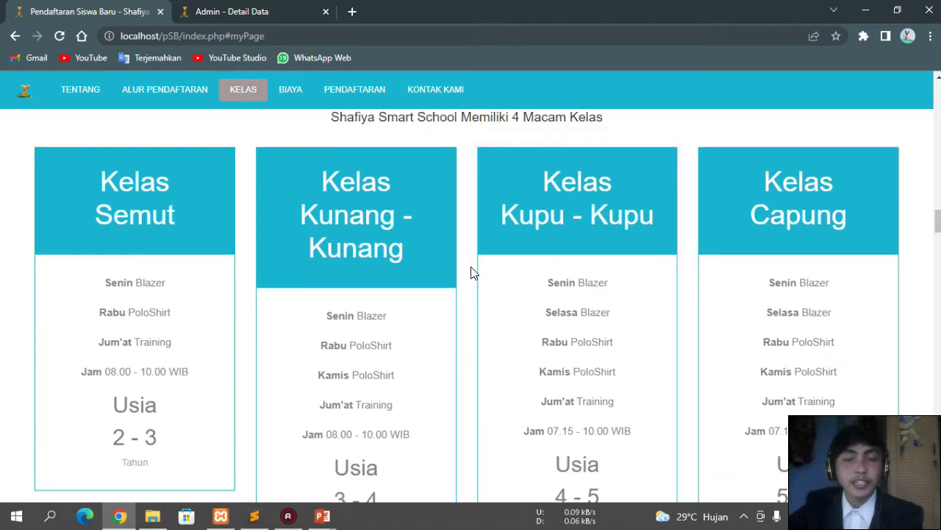
scroll(463, 266, down, 3)
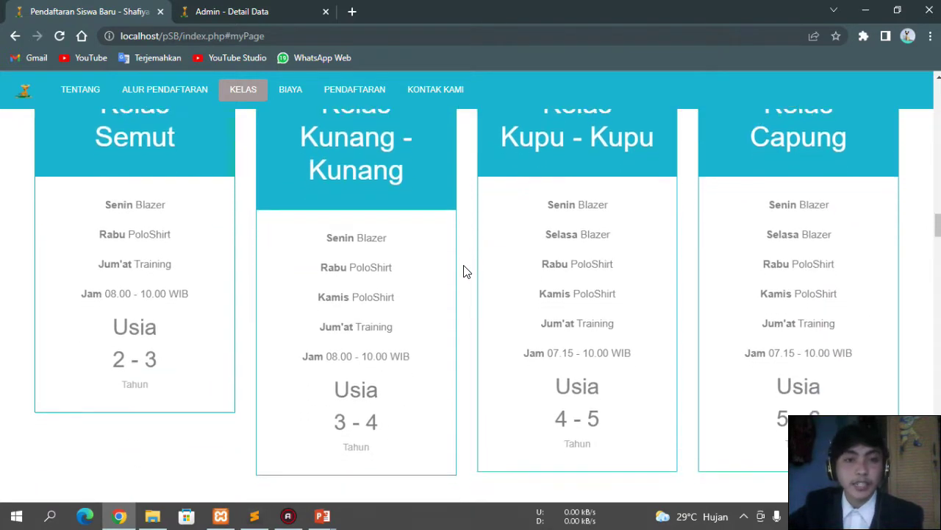
scroll(463, 271, down, 5)
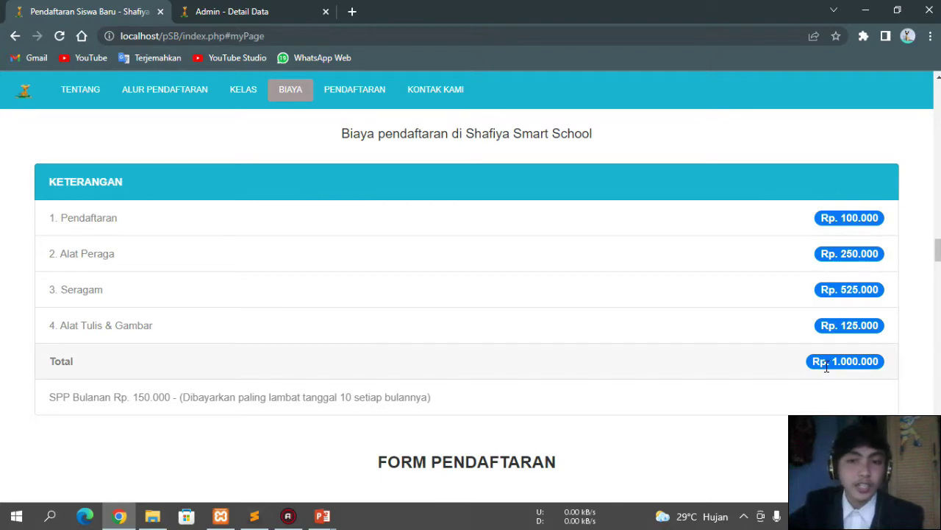
scroll(678, 372, down, 2)
scroll(637, 319, up, 1)
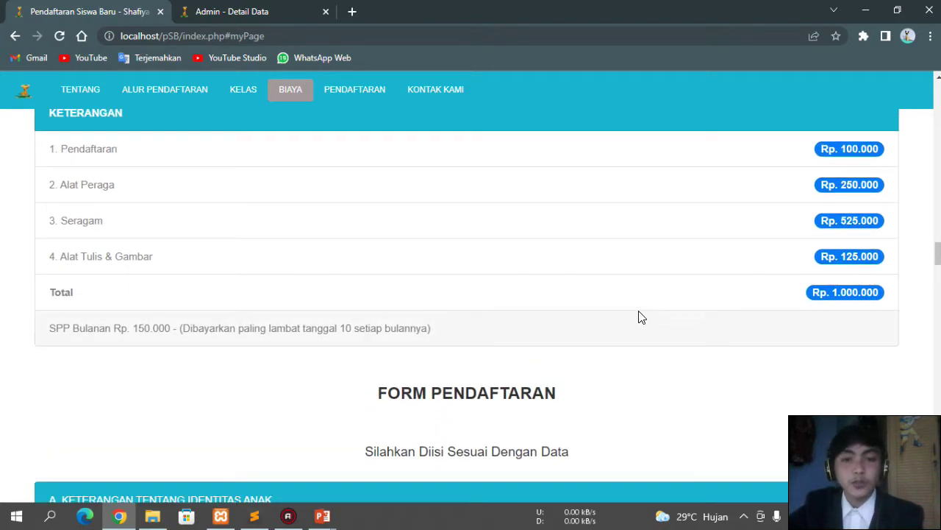
scroll(639, 317, up, 1)
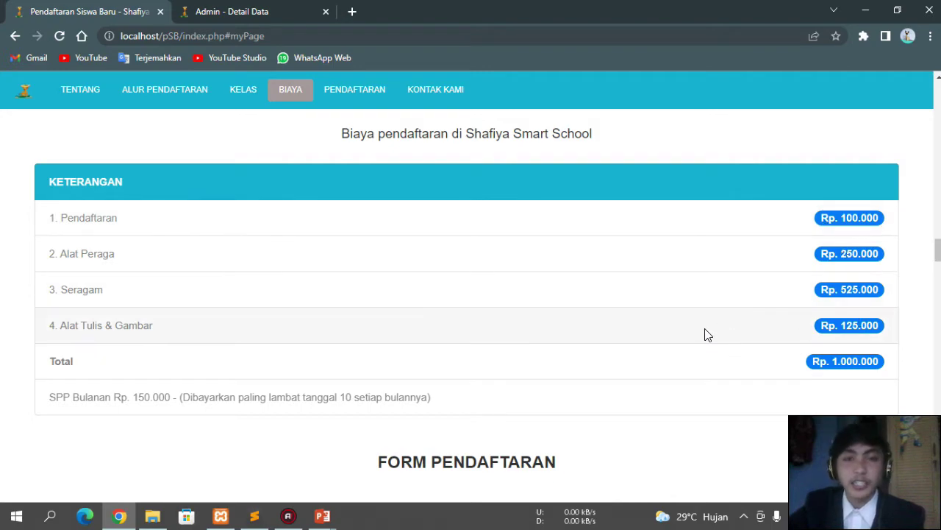
scroll(517, 346, down, 5)
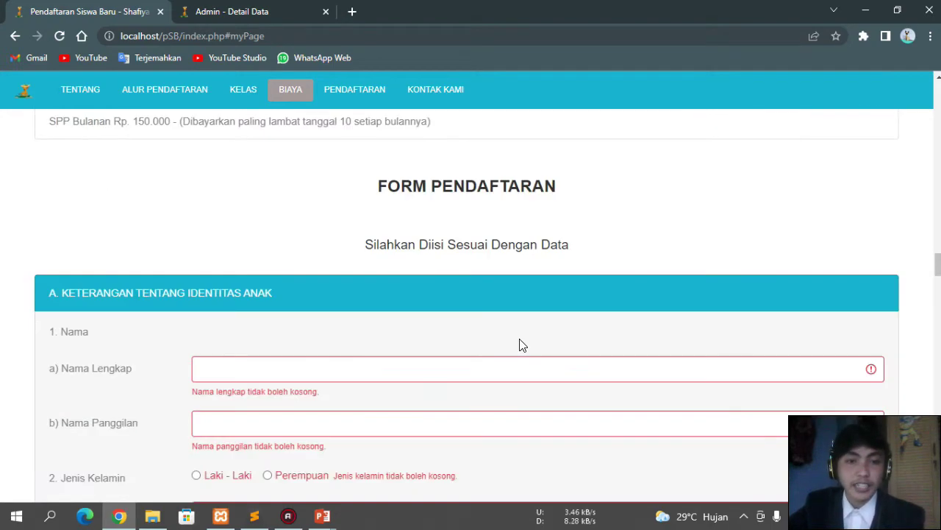
Step: Fill the child's full name and nickname from saved suggestions and set gender to Laki - Laki
click(298, 290)
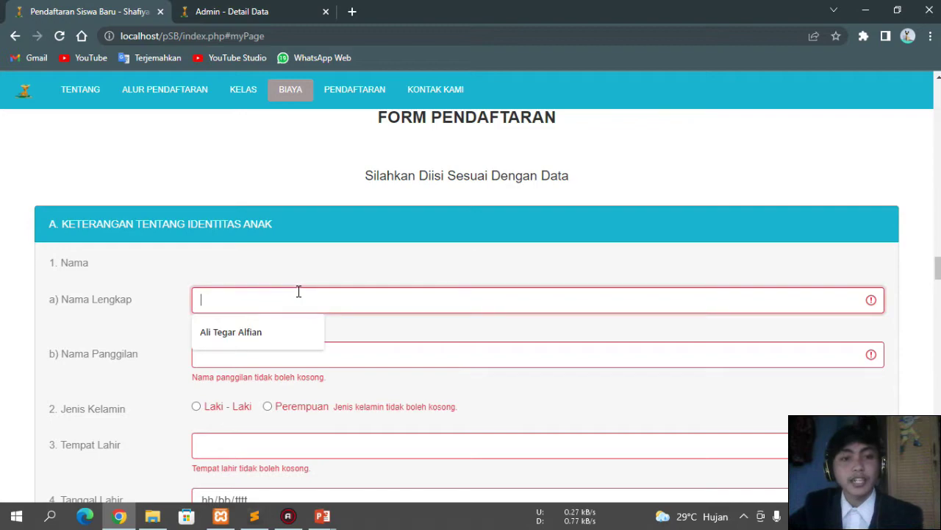
click(256, 327)
click(258, 343)
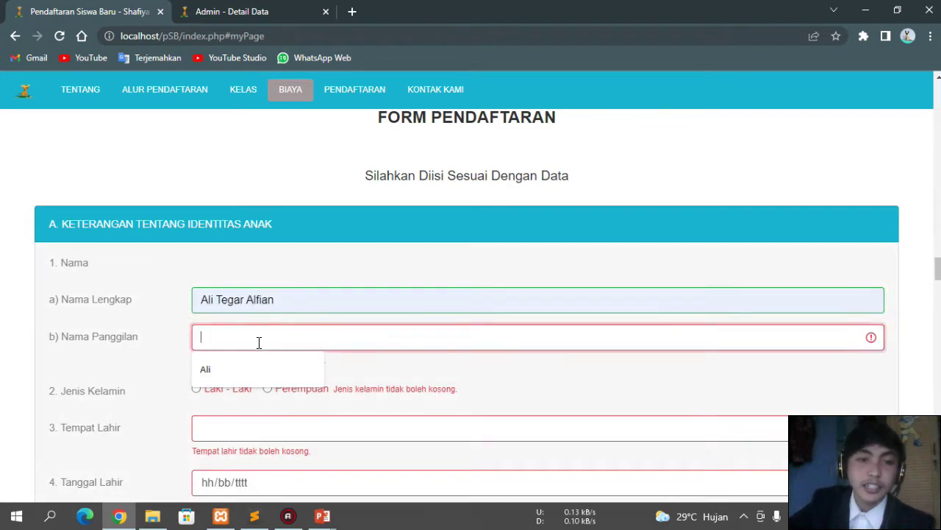
click(240, 359)
scroll(221, 331, down, 2)
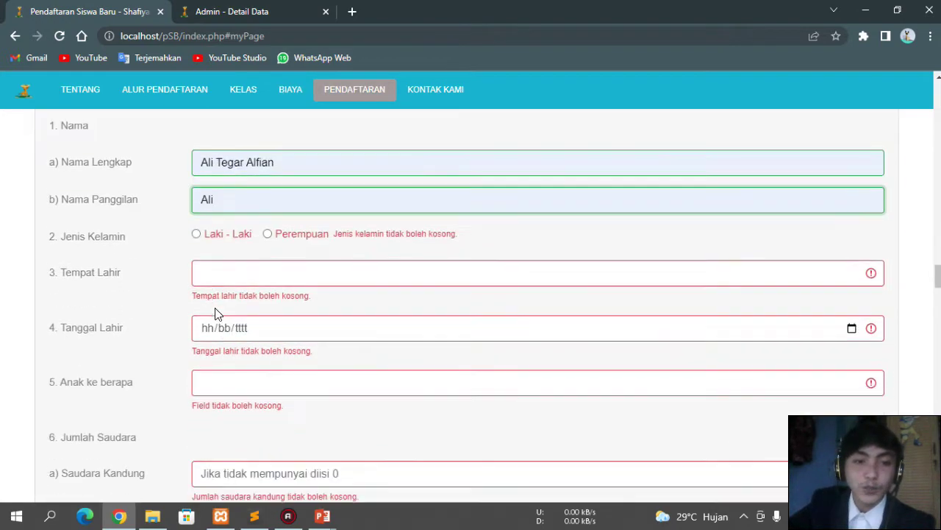
click(196, 232)
Step: Replace the junk text in the father's phone number with digits from the saved suggestion
scroll(218, 267, down, 20)
click(245, 197)
scroll(326, 269, up, 1)
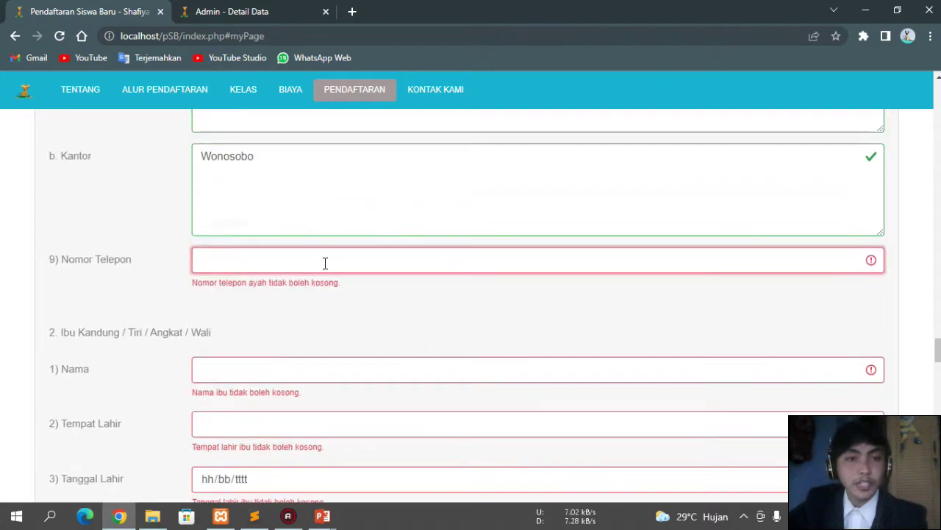
text(asdsds)
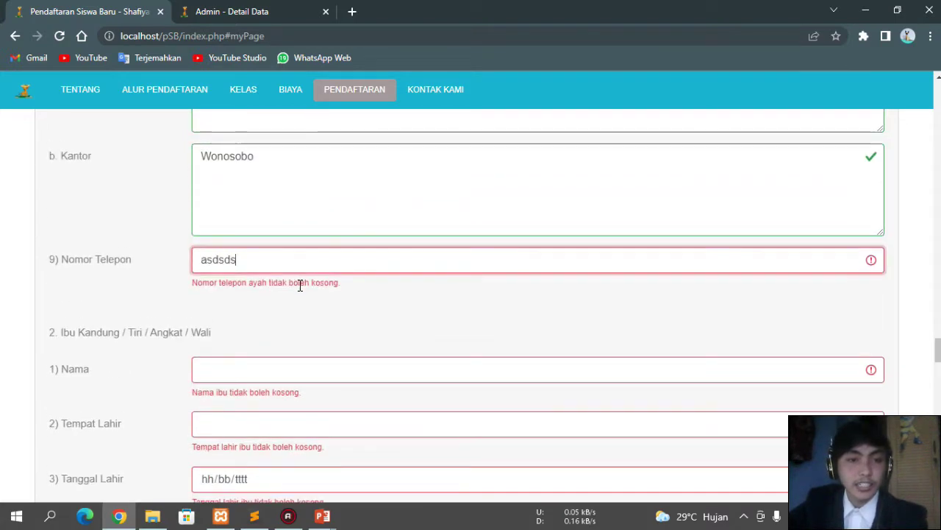
text(daddasd)
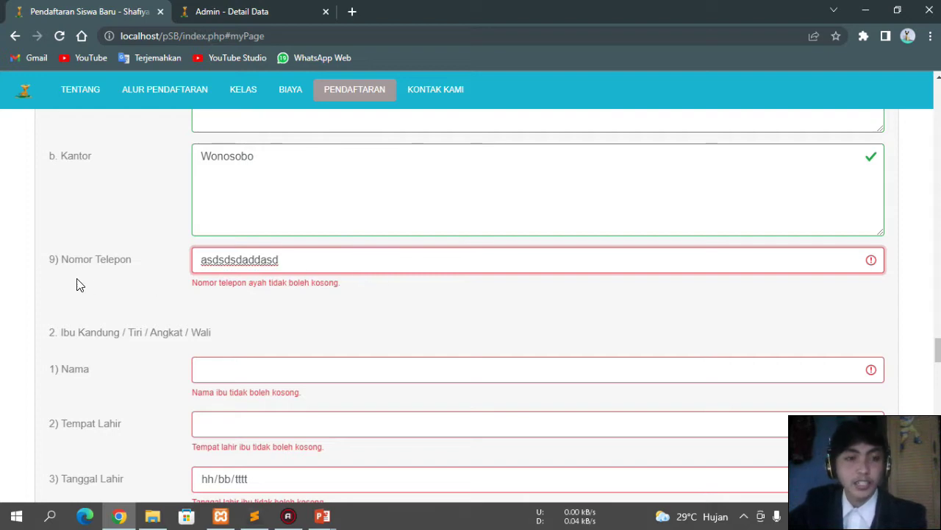
key(ctrl+a)
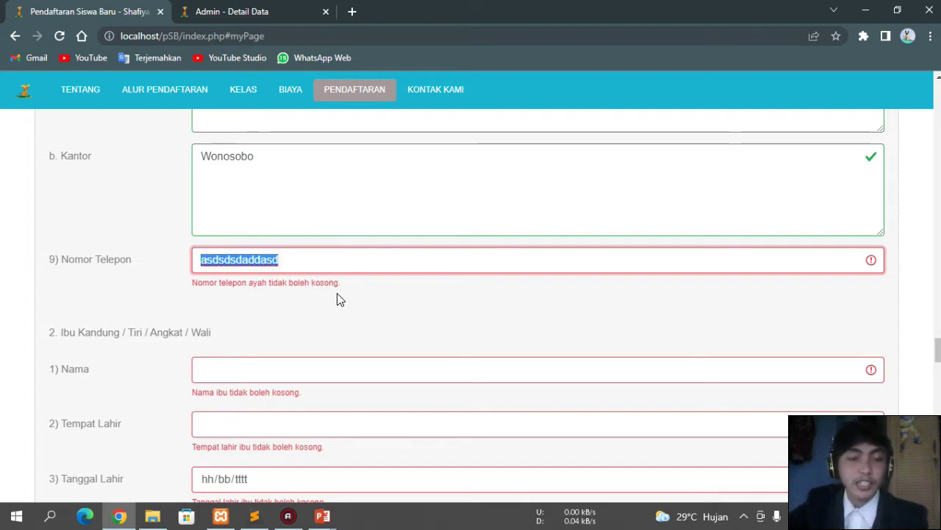
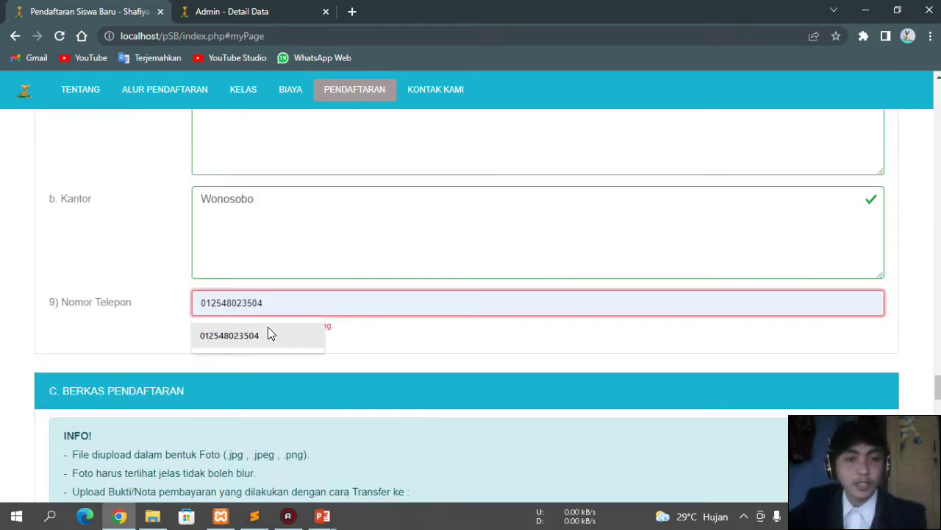
click(268, 326)
scroll(280, 292, down, 3)
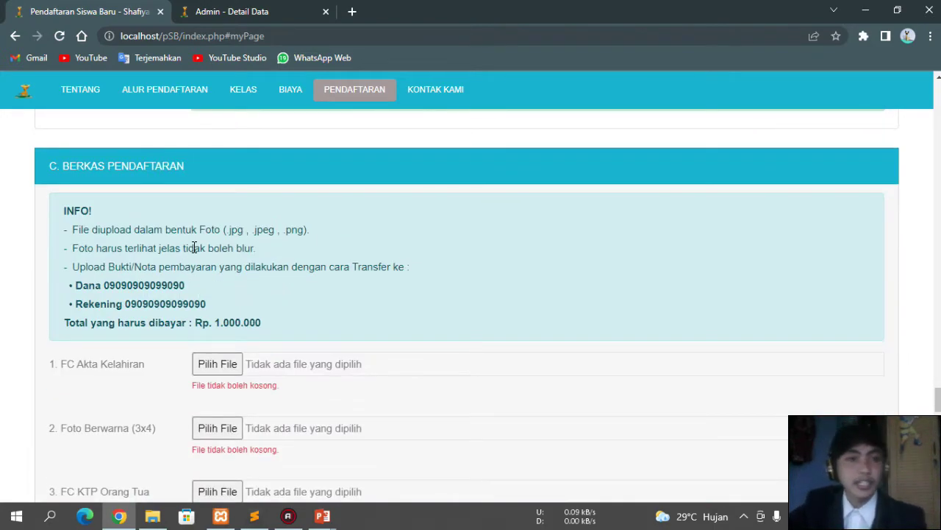
Step: Attach home.png as the birth certificate and photo_2022-02-24_21-55-24.jpg as the 3x4 colour photo
scroll(193, 248, down, 1)
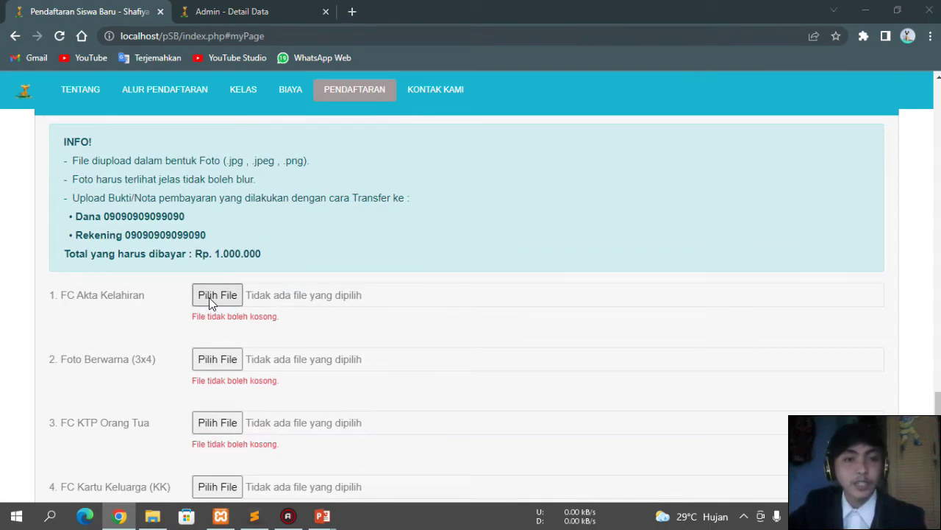
click(312, 193)
scroll(312, 193, down, 2)
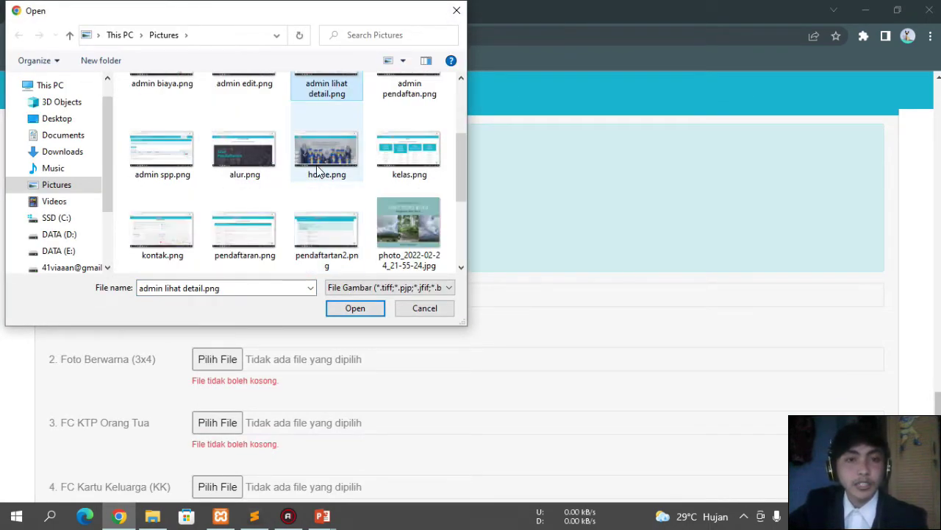
click(323, 158)
click(360, 308)
scroll(361, 307, down, 1)
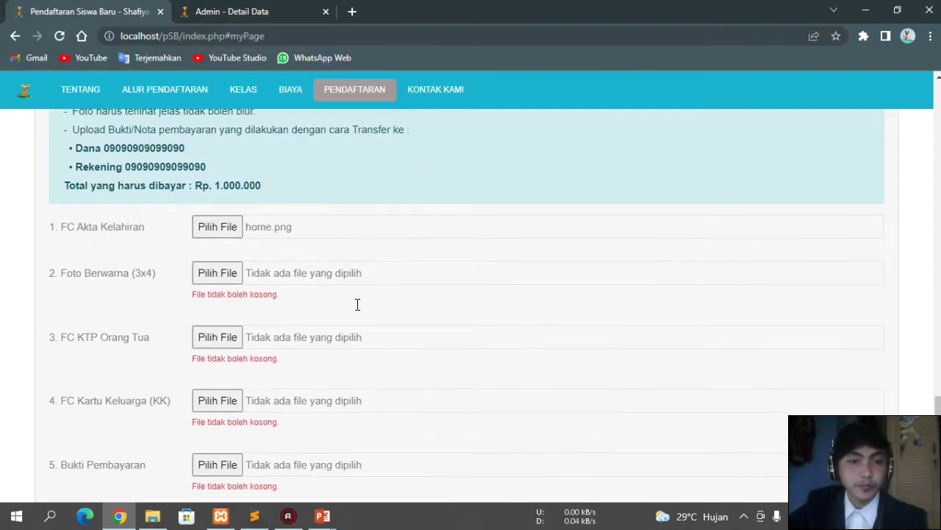
click(224, 273)
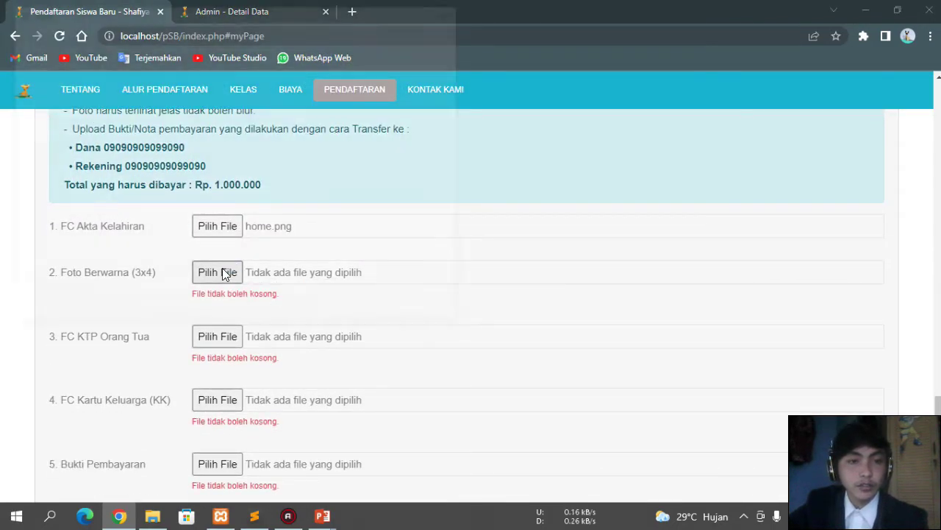
click(242, 220)
scroll(353, 184, down, 2)
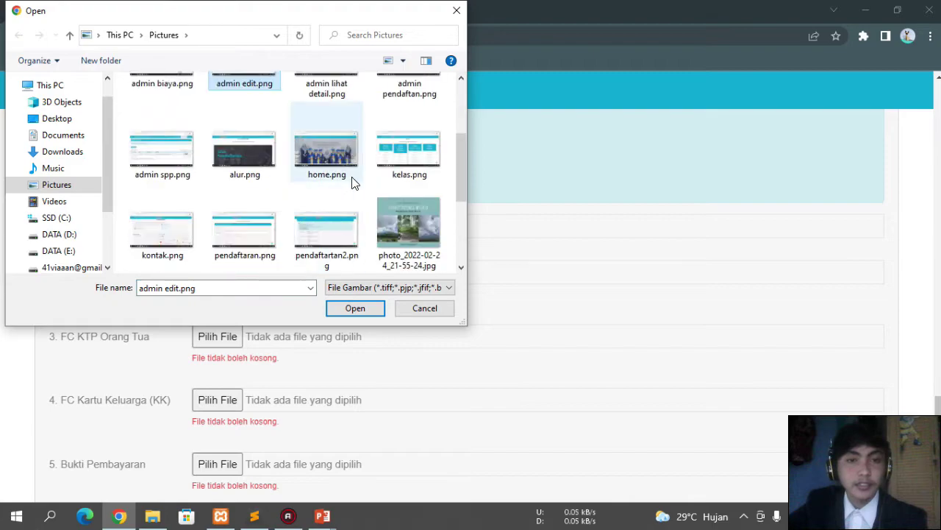
scroll(374, 187, down, 1)
click(419, 147)
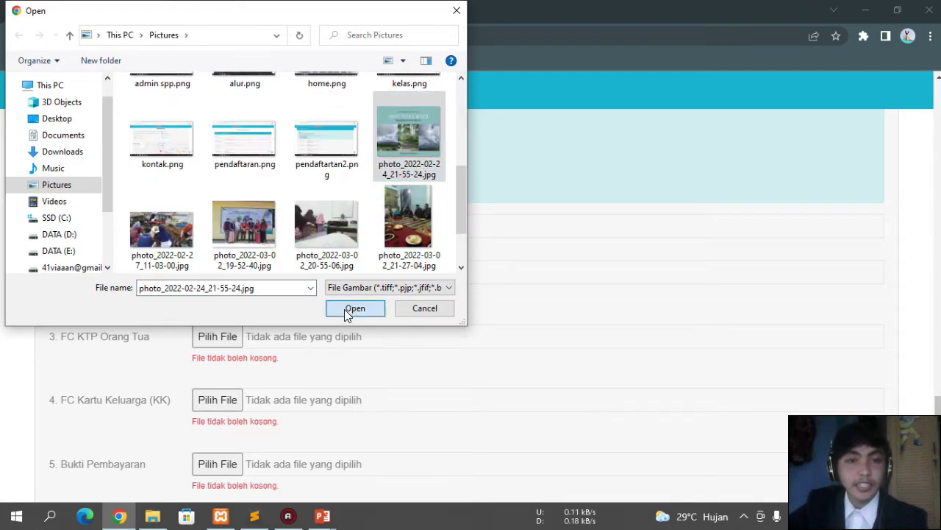
click(350, 311)
Step: Attach photo_2022-03-02_19-52-40.jpg as parent ID and photo_2022-02-27_11-03-00.jpg as family card
scroll(349, 317, down, 1)
click(222, 256)
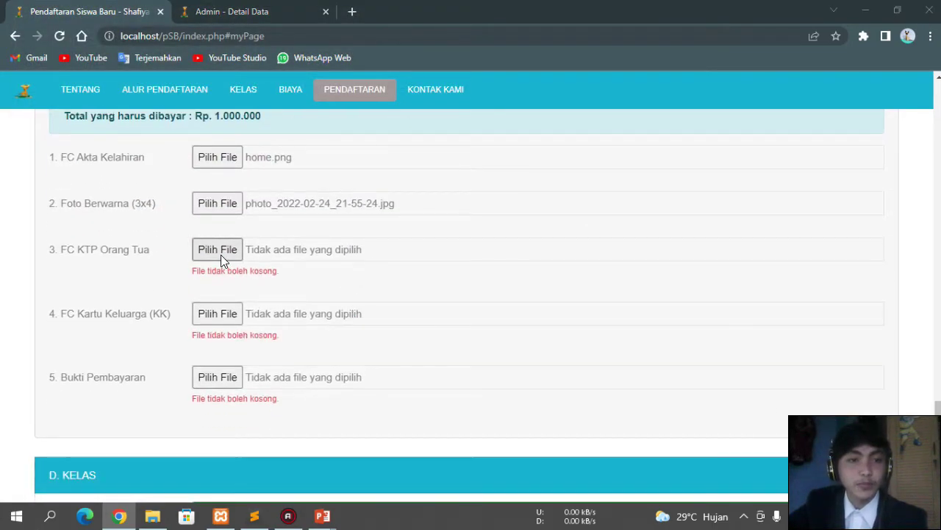
scroll(296, 214, down, 1)
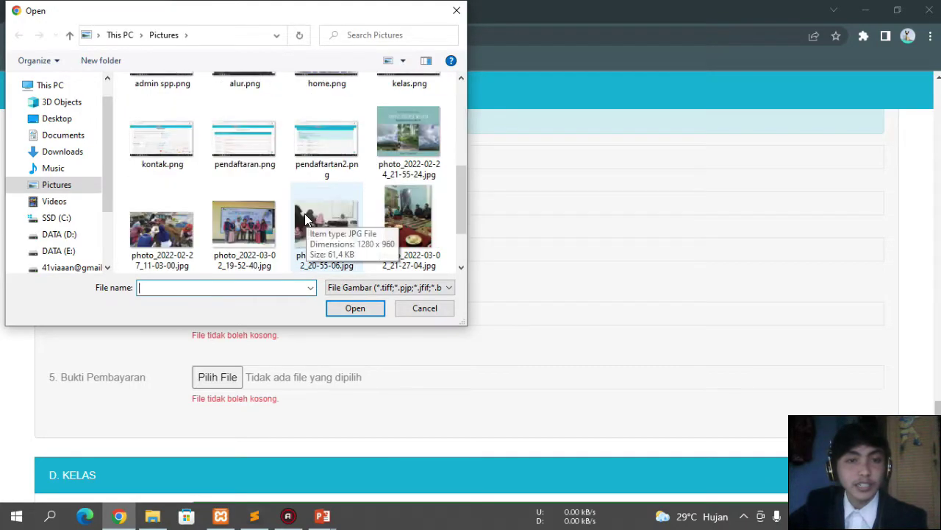
click(265, 224)
click(366, 308)
scroll(288, 292, down, 1)
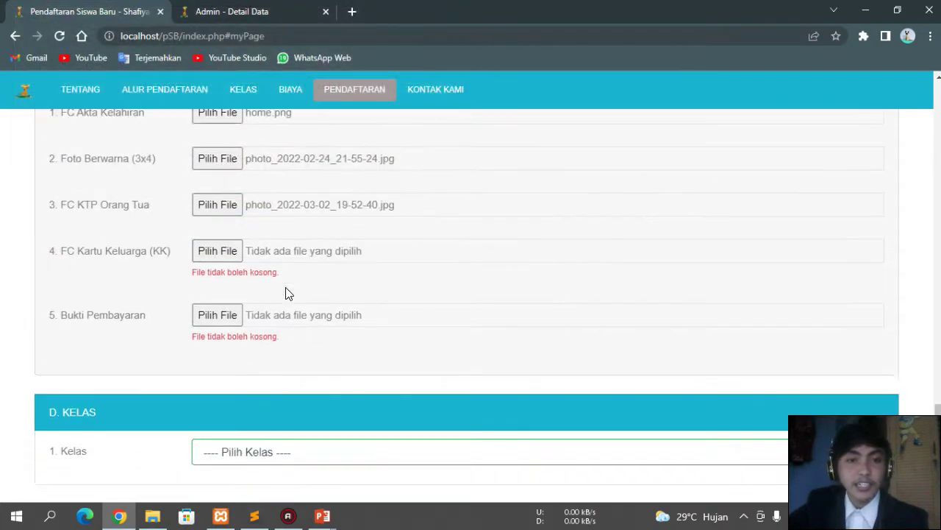
click(222, 228)
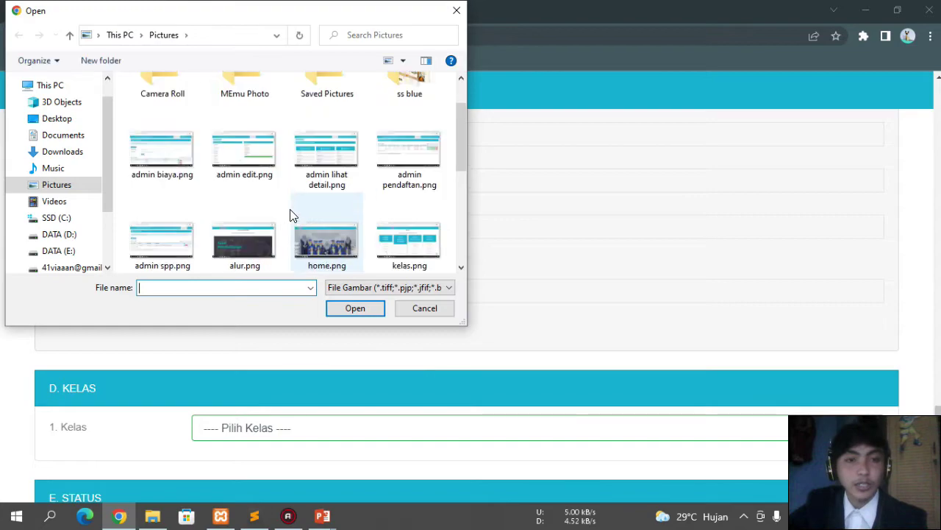
scroll(290, 212, down, 5)
click(165, 152)
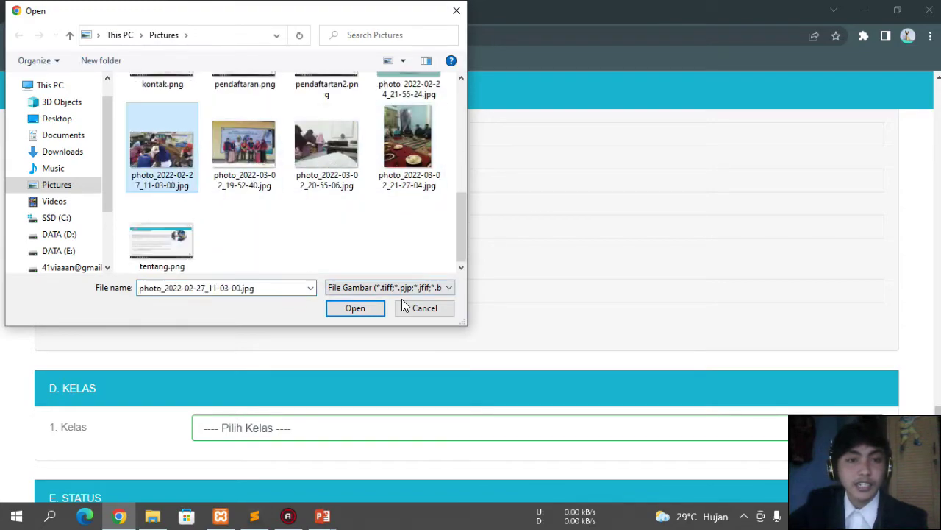
click(353, 307)
Step: Attach photo_2022-03-02_20-55-06.jpg as the payment proof
click(229, 278)
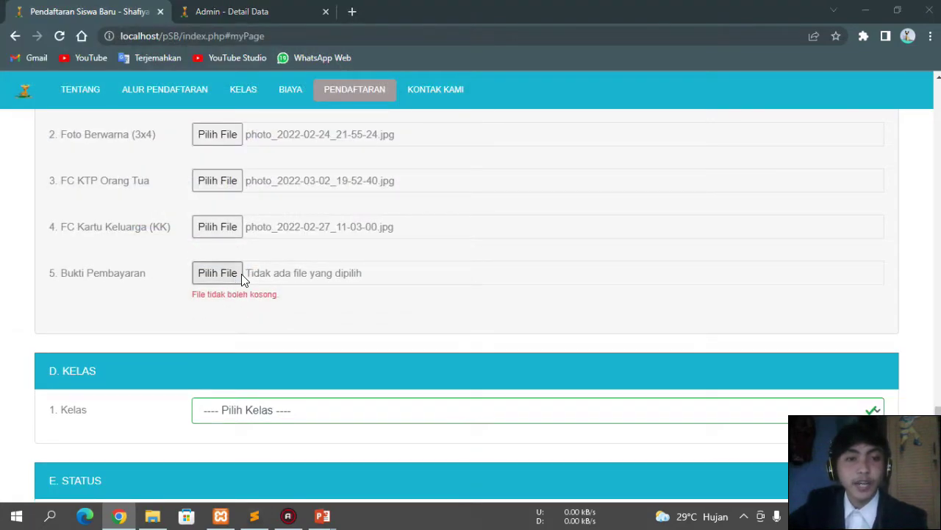
scroll(310, 207, down, 5)
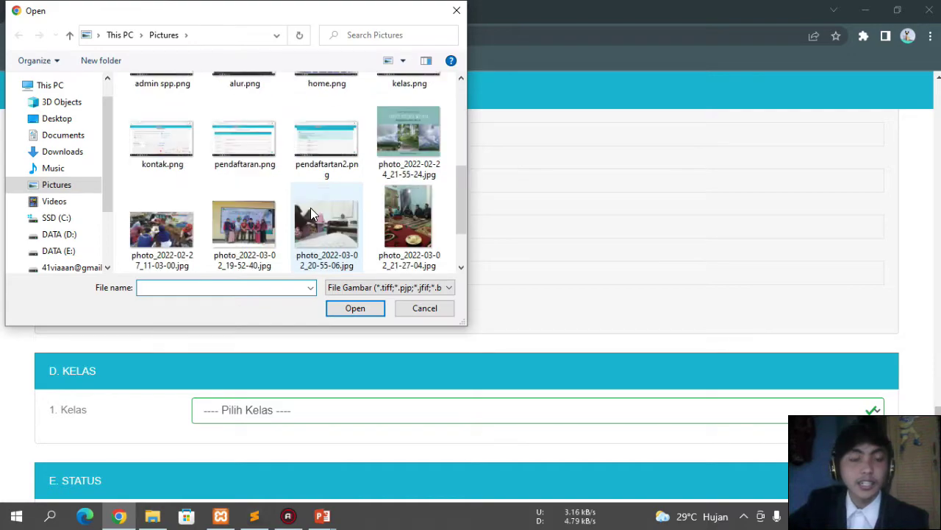
click(381, 221)
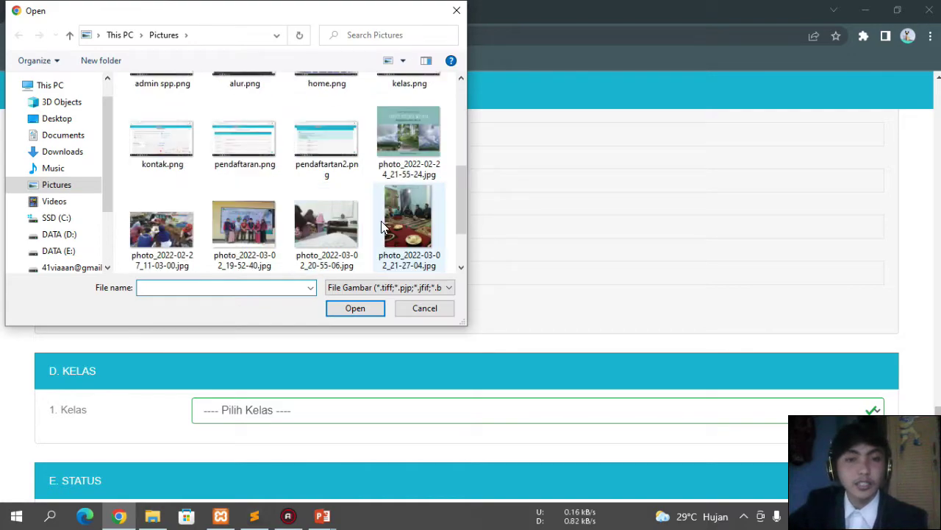
click(333, 246)
click(349, 314)
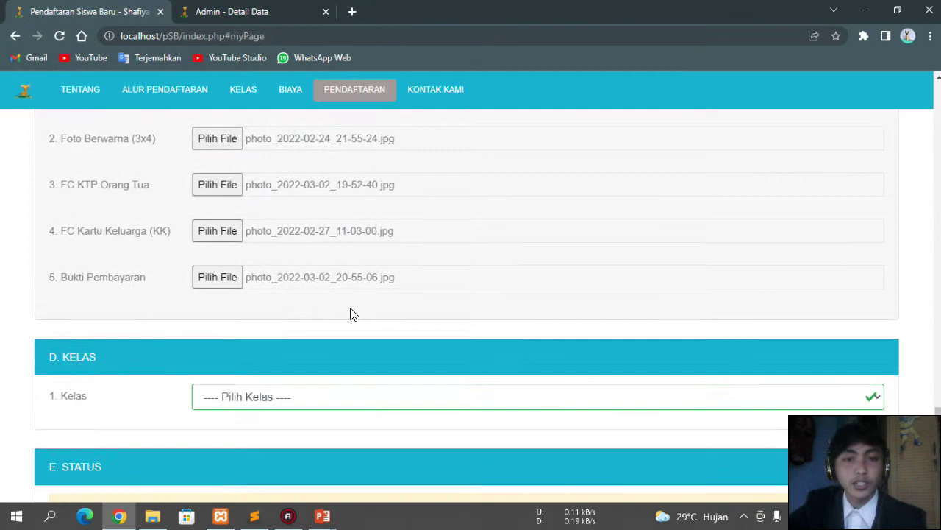
scroll(350, 314, up, 2)
Step: Pick Kelas Capung (5-6th) in the class list, replacing an initial Kelas Kupu - Kupu (4-5th) choice
scroll(322, 248, down, 1)
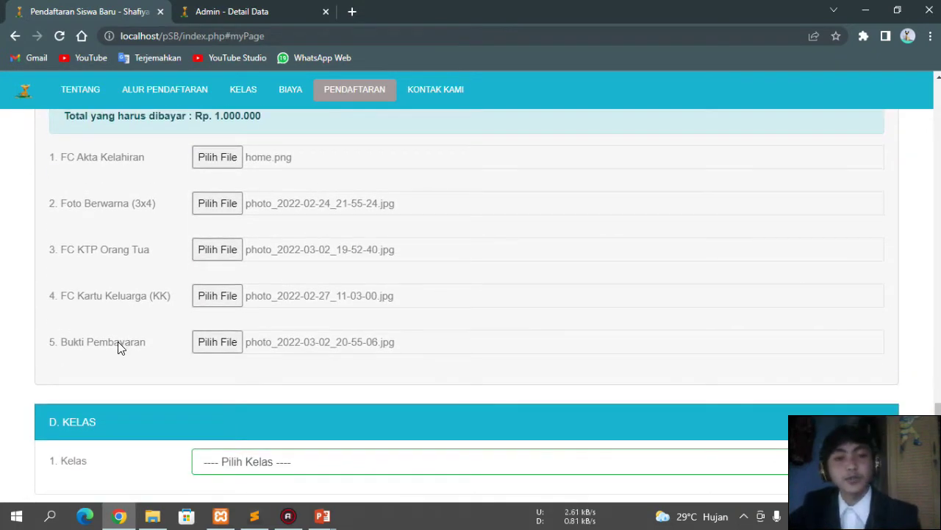
scroll(221, 342, down, 2)
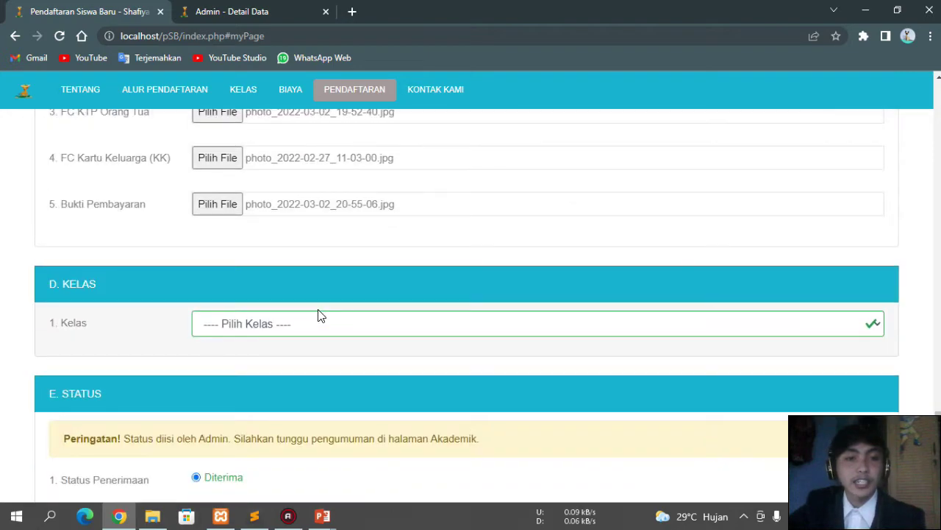
scroll(319, 315, down, 1)
click(312, 258)
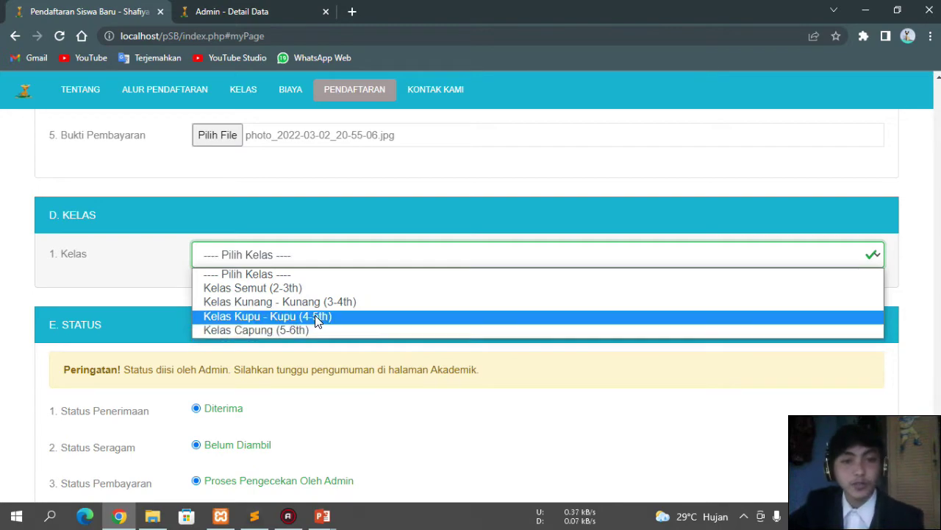
click(317, 321)
click(303, 257)
click(278, 328)
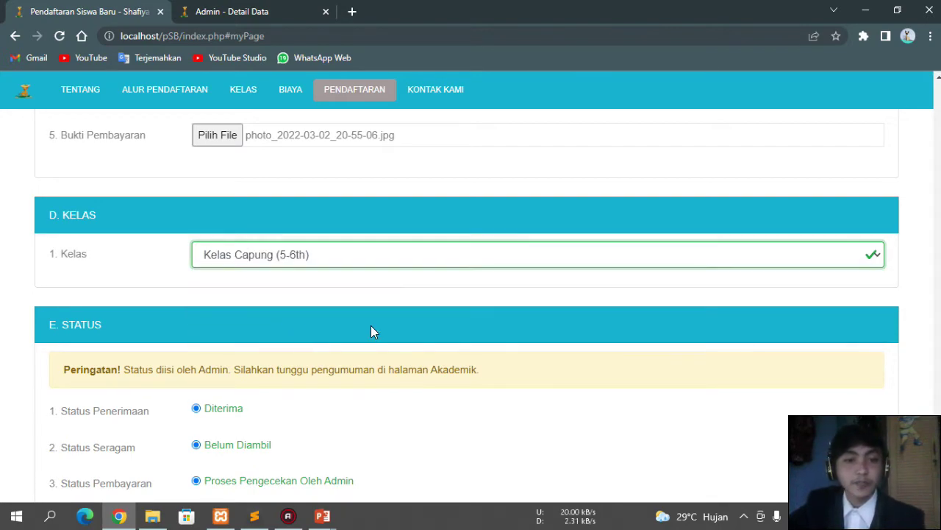
scroll(371, 331, down, 2)
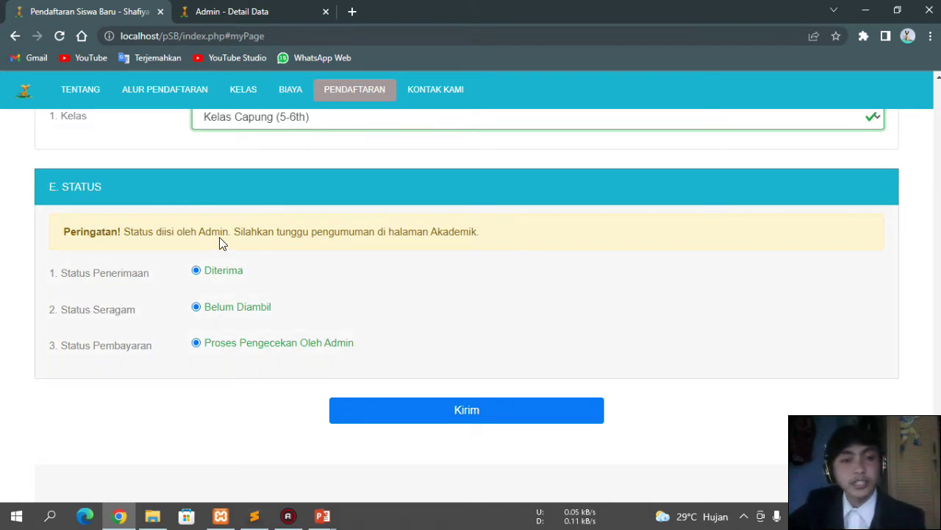
scroll(319, 251, down, 1)
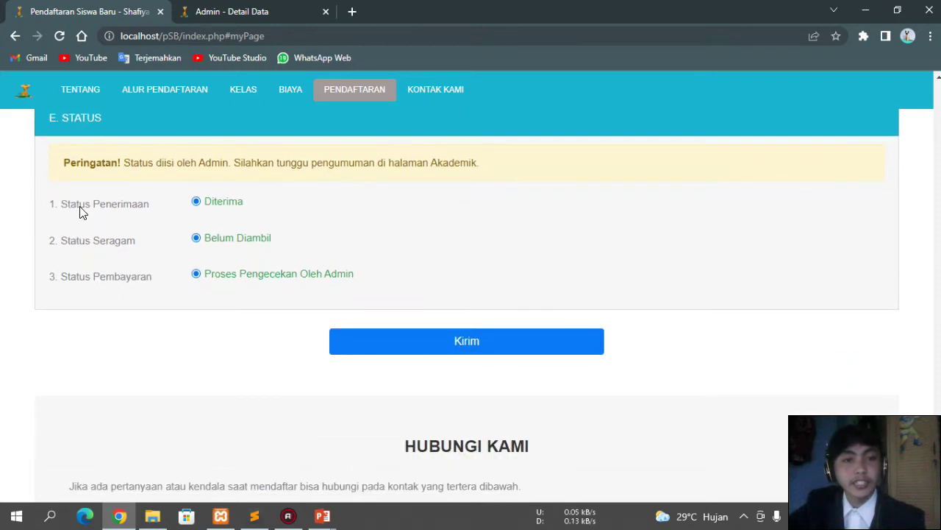
Step: Submit the registration form, dismiss the success message, and jump to the contact section
click(460, 347)
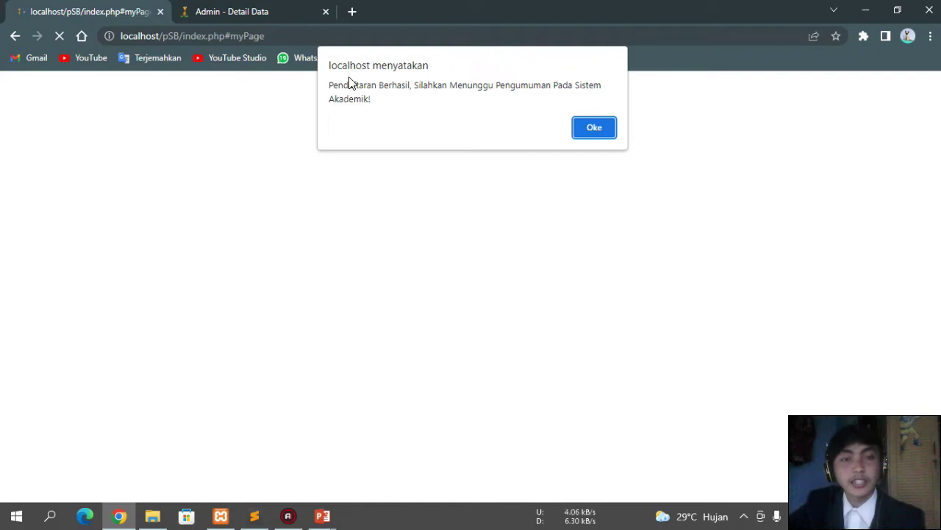
click(594, 130)
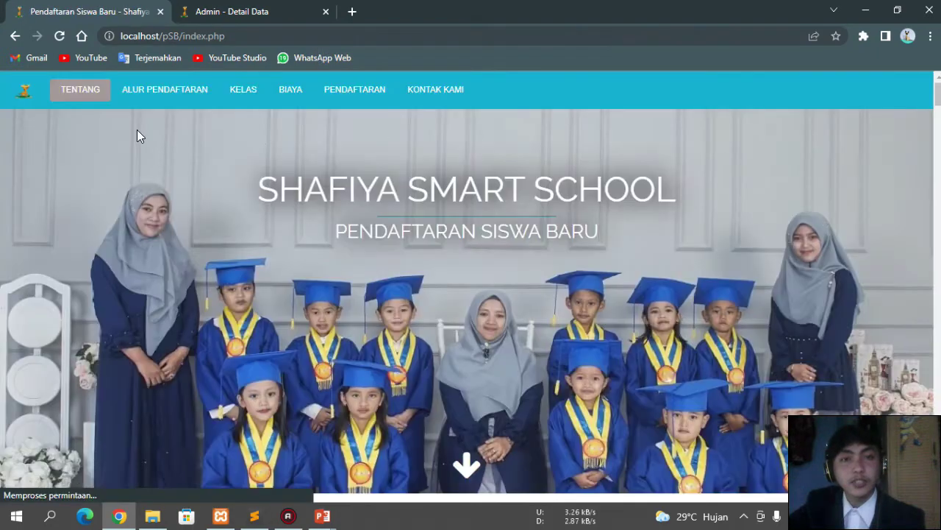
click(366, 100)
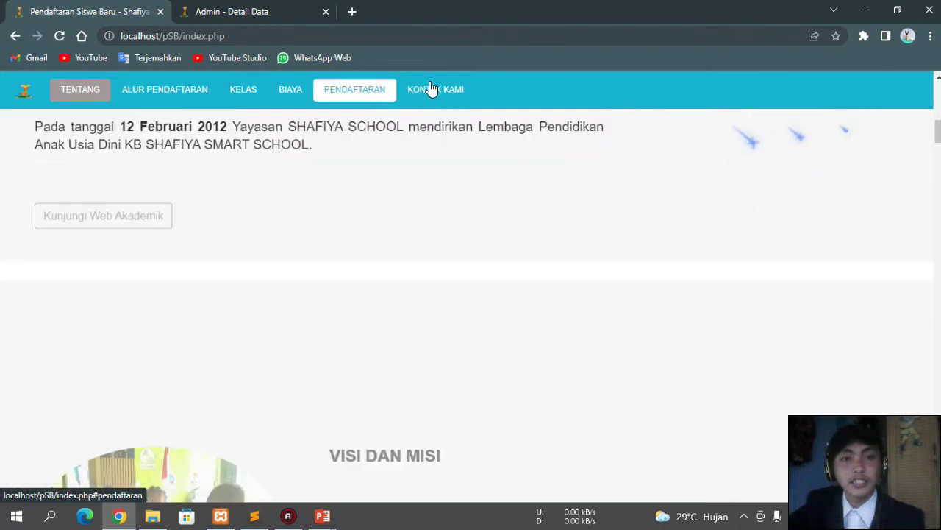
click(424, 96)
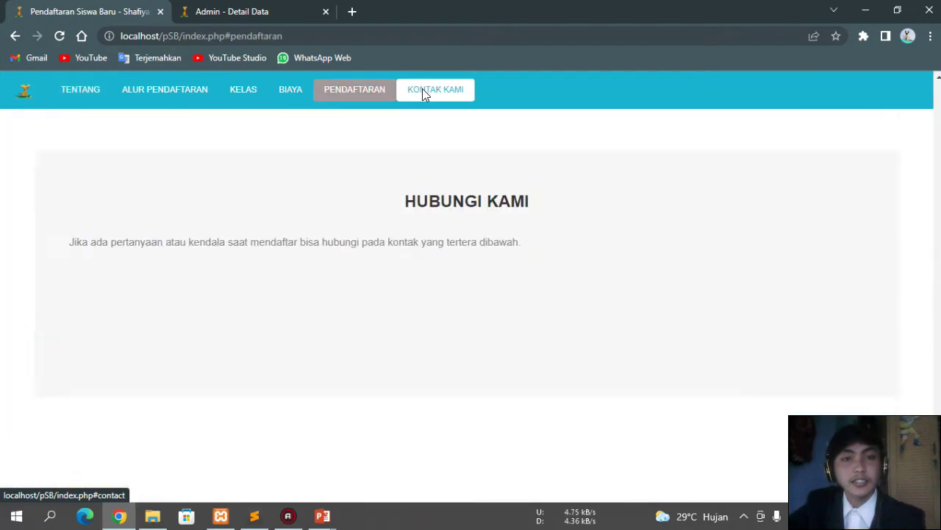
Step: Look over the school's location map, then return toward the top of the page
scroll(413, 162, up, 1)
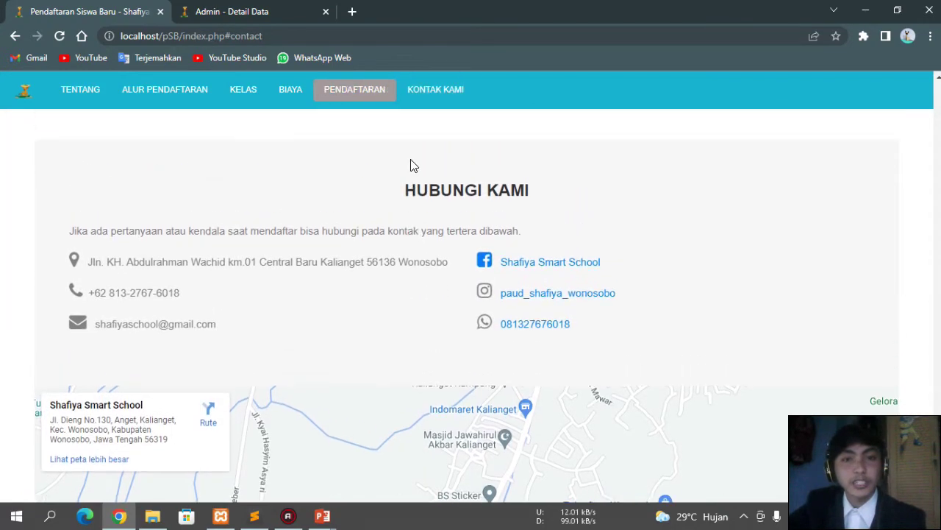
scroll(414, 165, down, 4)
scroll(462, 247, up, 1)
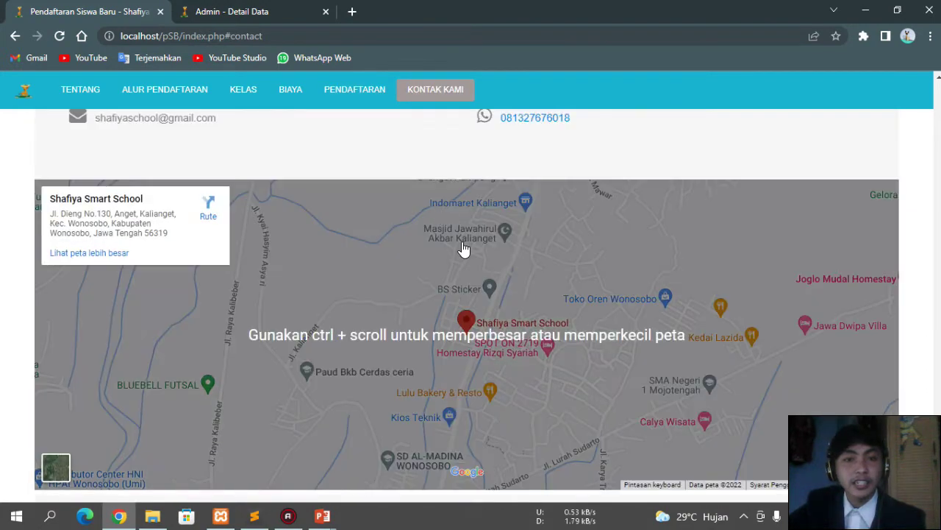
scroll(465, 251, down, 1)
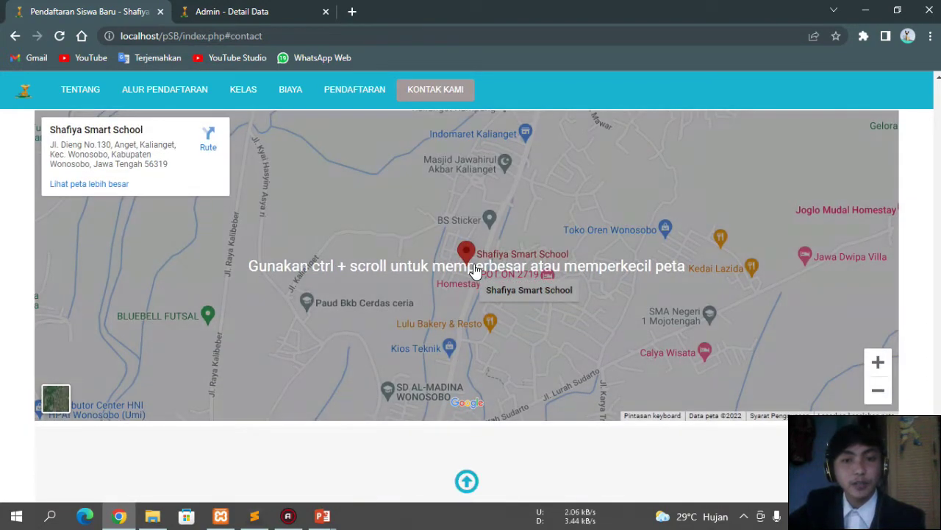
scroll(479, 273, down, 2)
scroll(478, 305, up, 3)
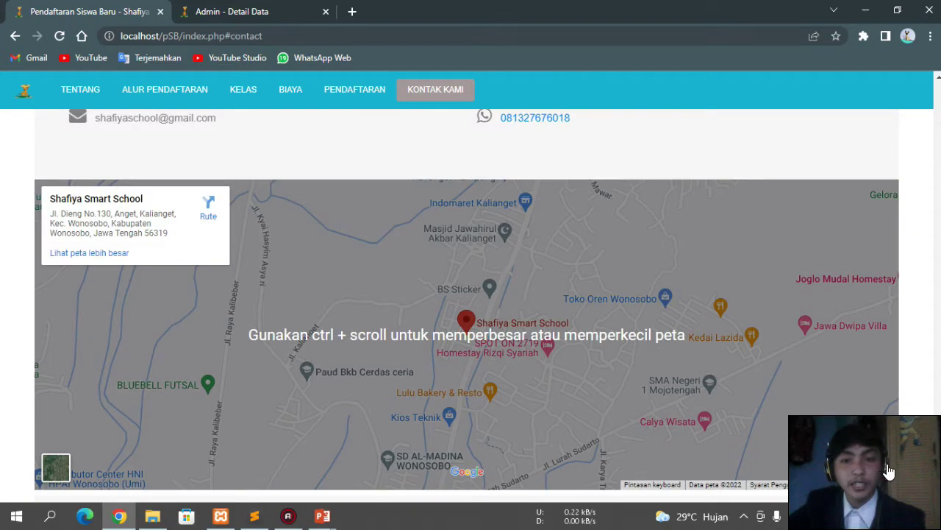
scroll(594, 328, up, 1)
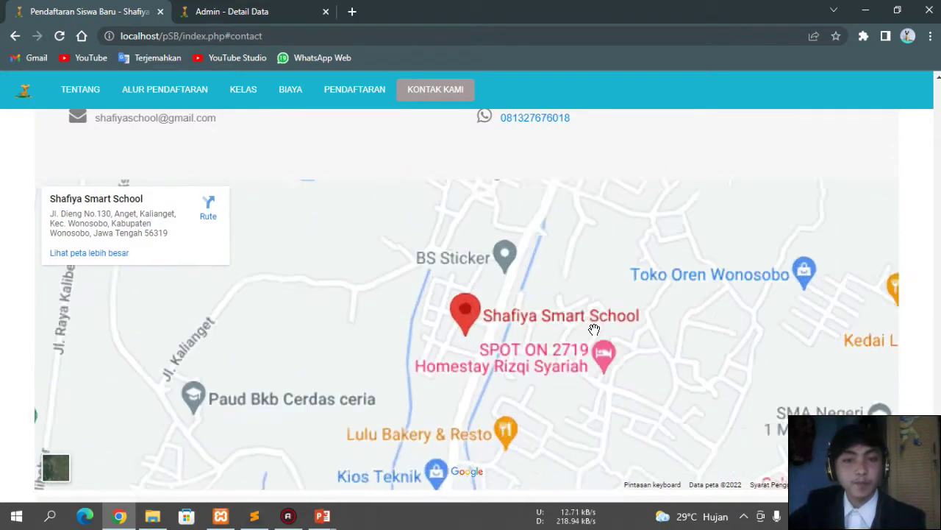
scroll(595, 329, down, 4)
click(465, 350)
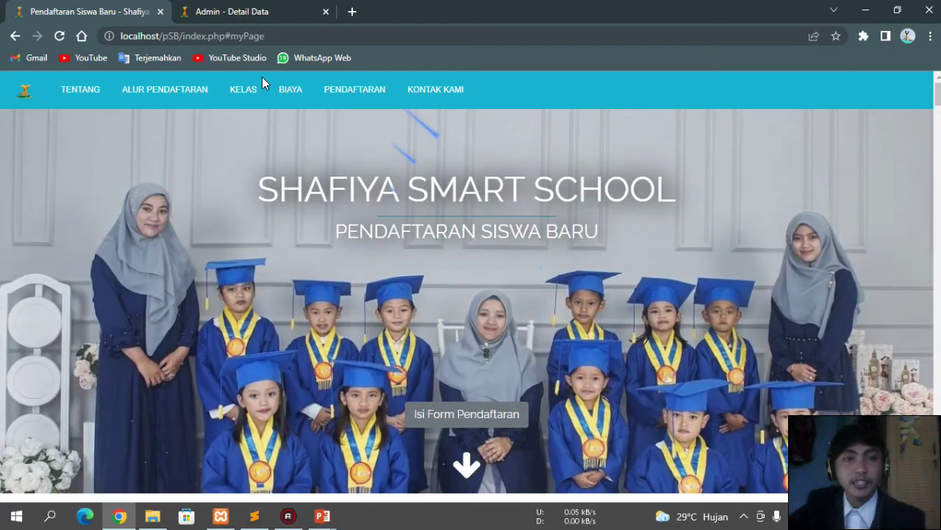
Step: Go from the admin detail page back to the Data Pendaftaran list and highlight row 4's Belum Diambil status
click(228, 12)
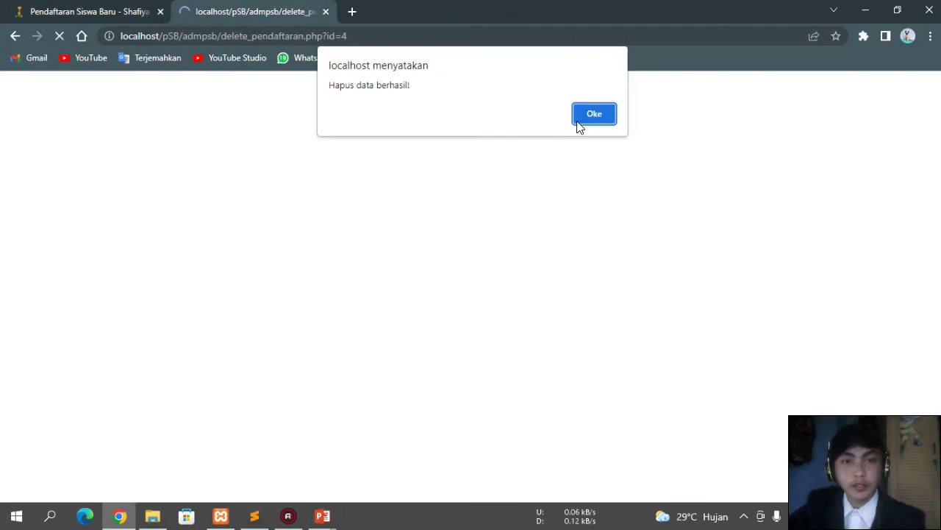
click(579, 122)
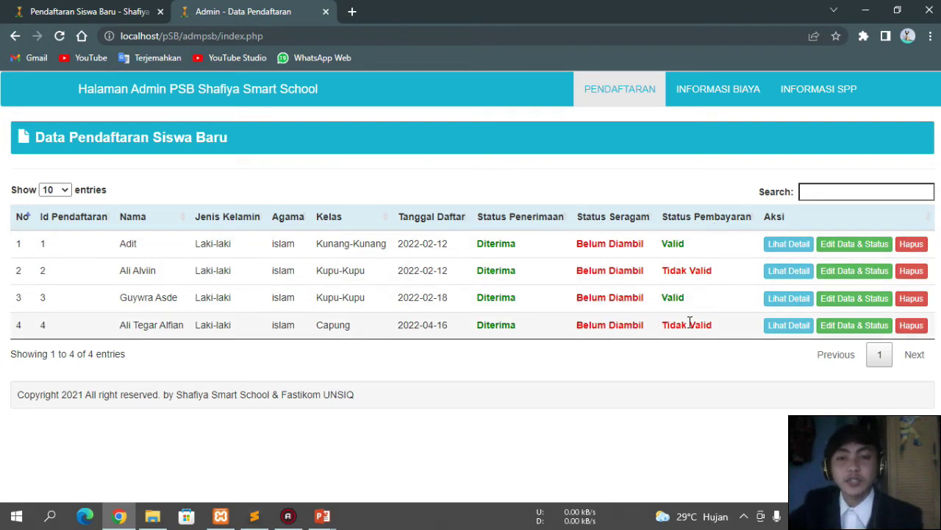
drag(582, 326, 641, 327)
click(637, 327)
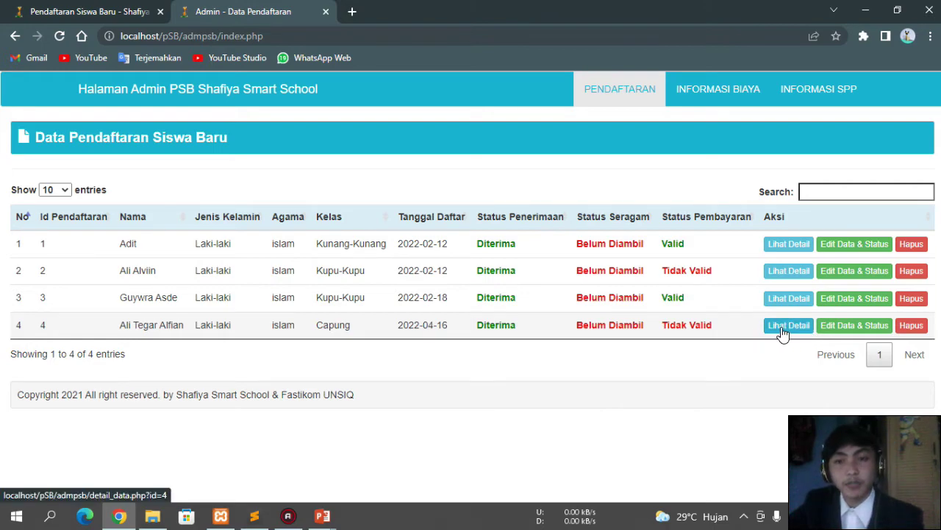
Step: Update registration 4 to uniform Sudah Diambil and payment Valid, then highlight its new status
click(825, 327)
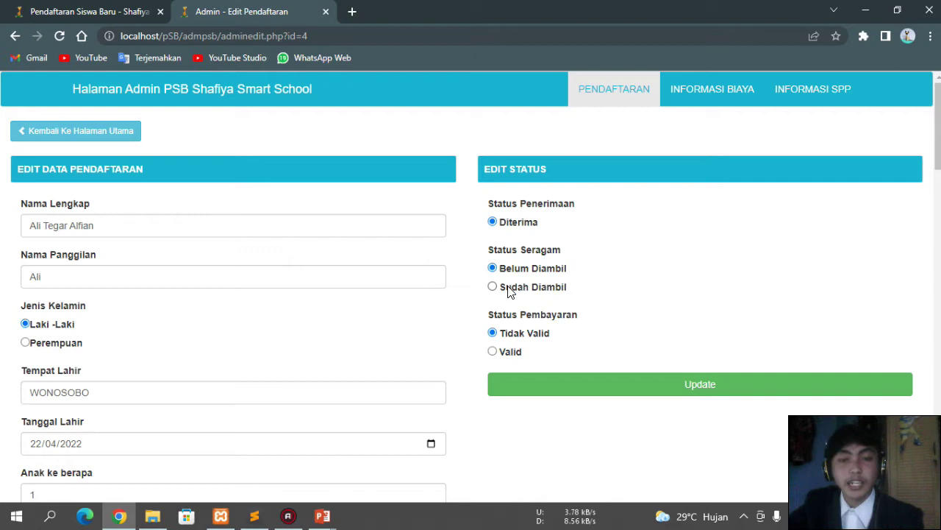
click(516, 292)
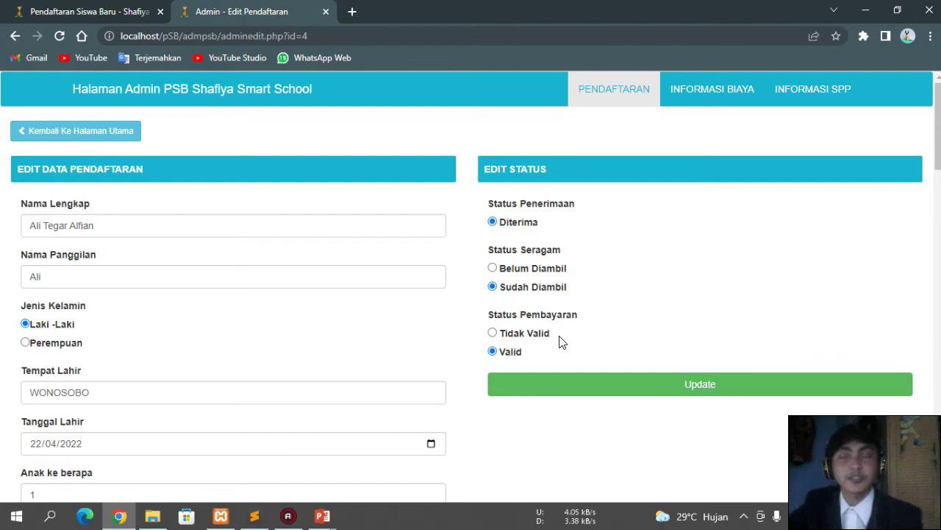
click(617, 387)
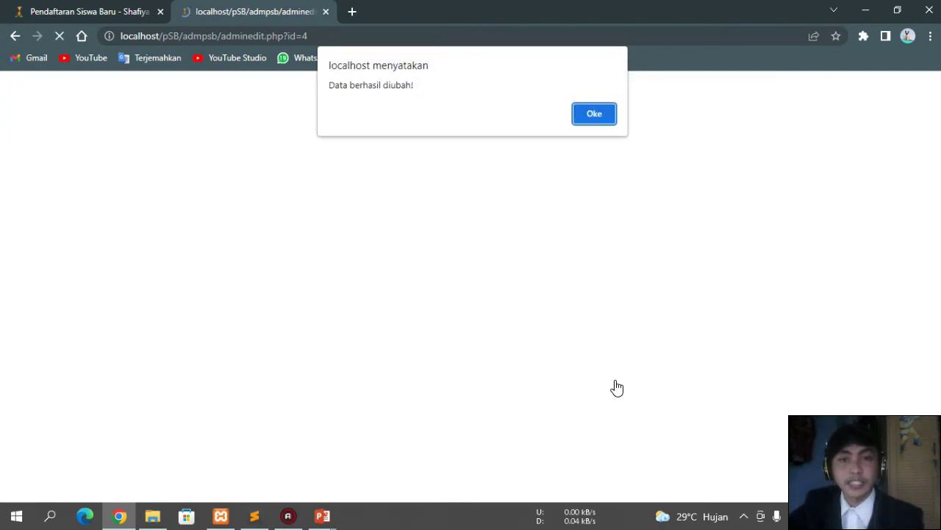
click(577, 111)
drag(577, 326, 622, 325)
click(636, 325)
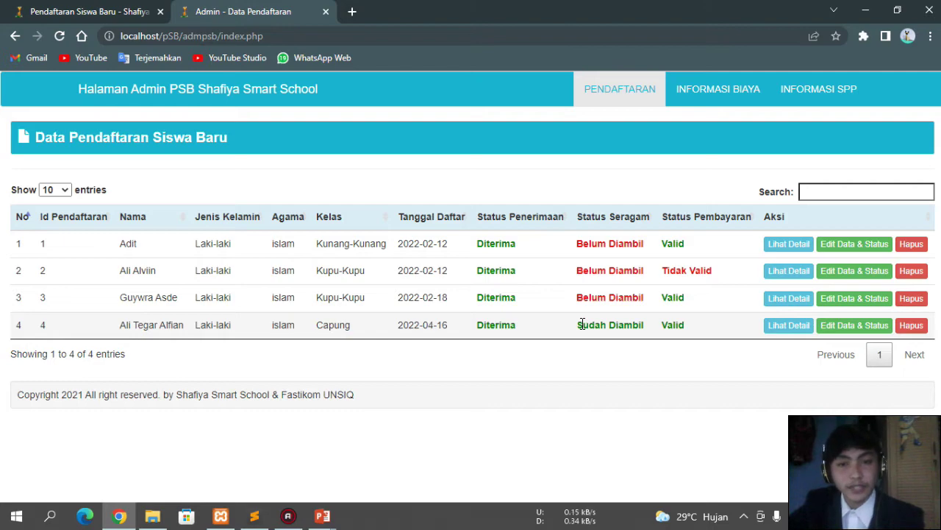
drag(580, 324, 609, 326)
click(628, 325)
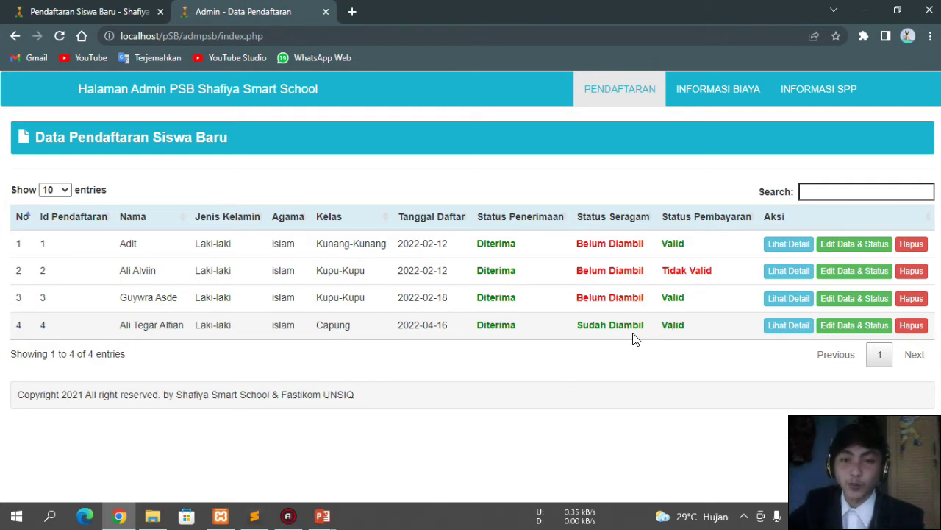
Step: Open registration 4's details and point out the father's office and Wonosobo home addresses and sibling count
click(774, 324)
scroll(403, 312, down, 2)
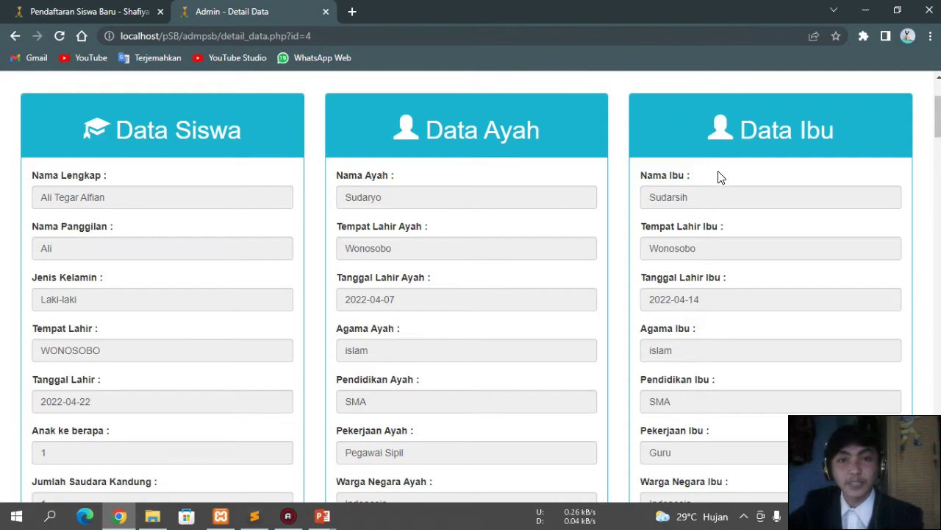
scroll(535, 250, down, 3)
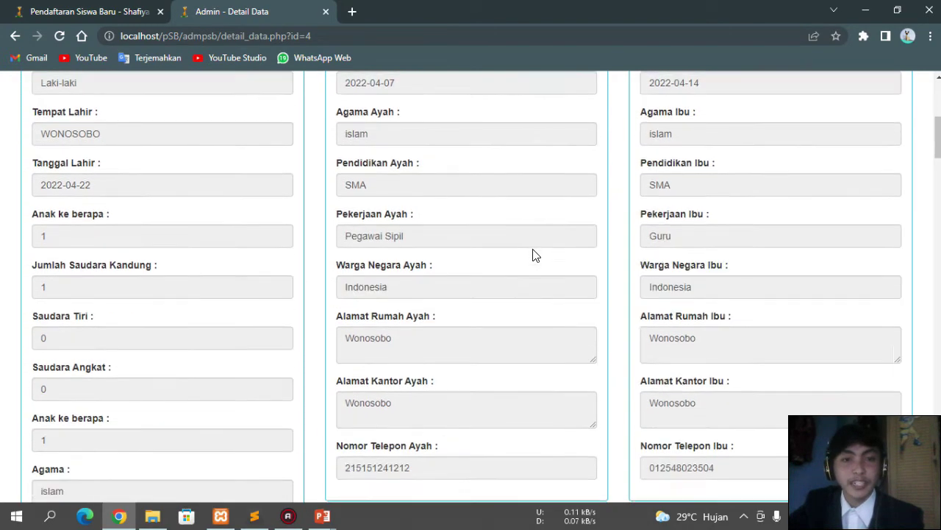
scroll(535, 253, down, 2)
click(494, 267)
double_click(433, 200)
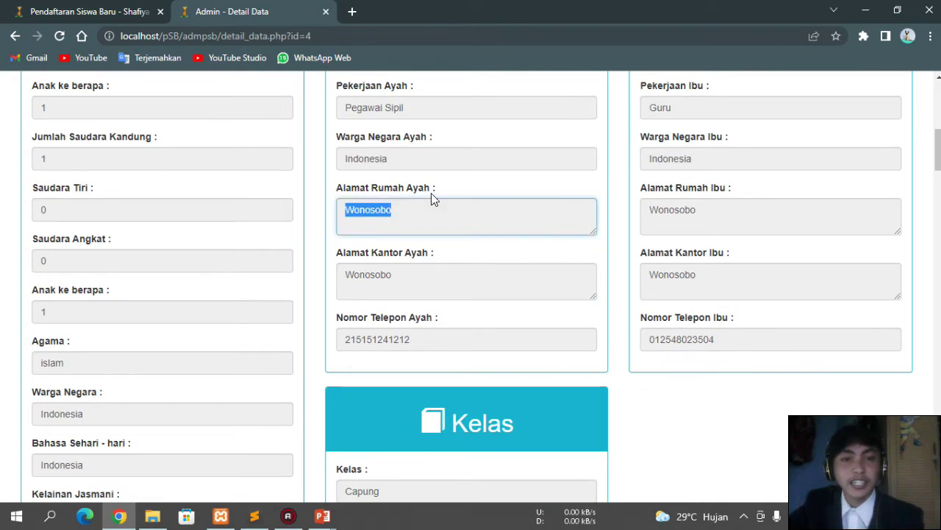
click(416, 168)
click(247, 160)
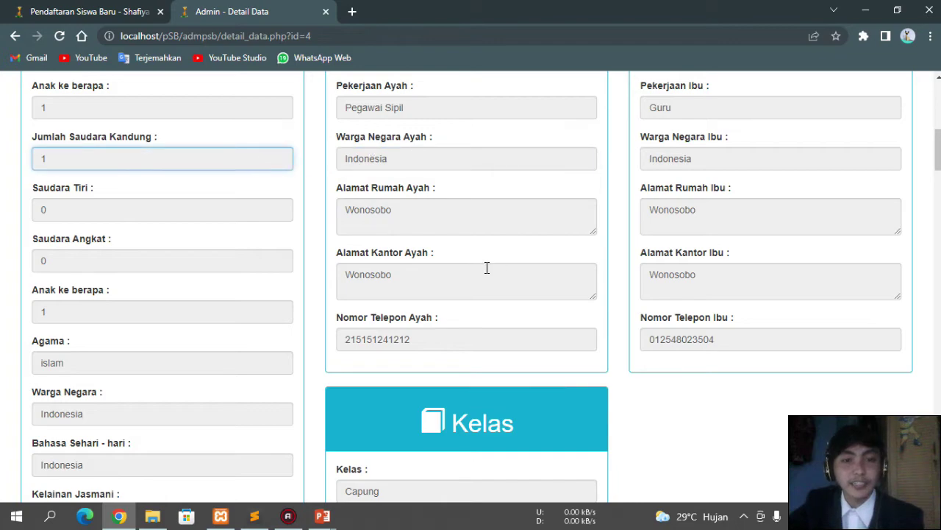
Step: Scroll through the class and Berkas sections down to the uploaded payment proof
scroll(487, 268, down, 3)
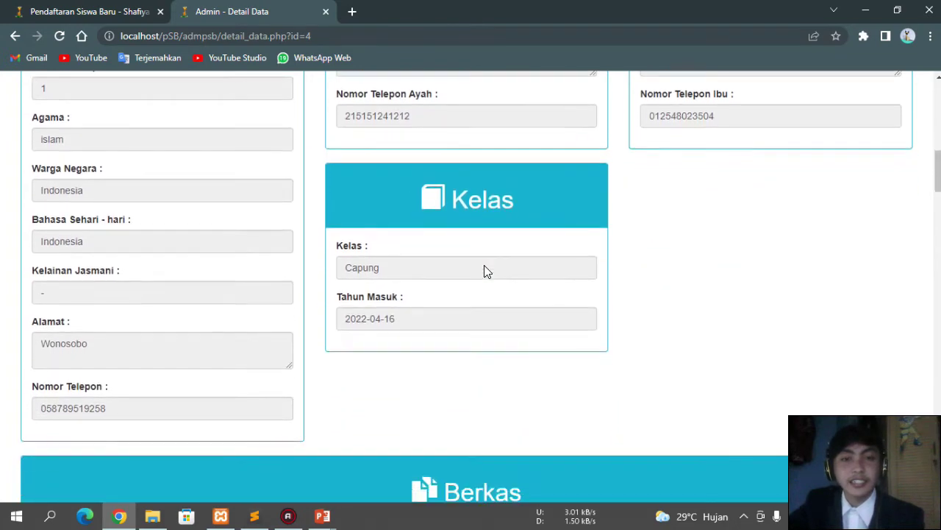
scroll(486, 270, down, 3)
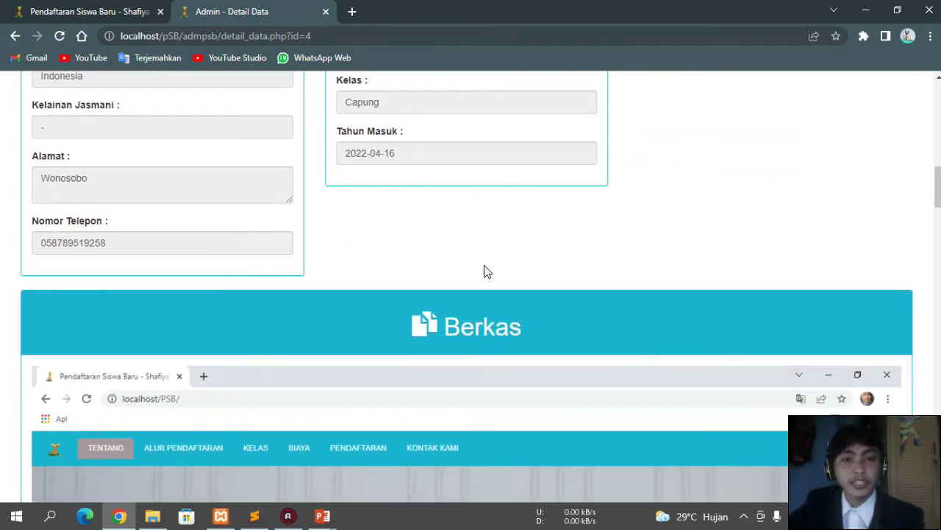
scroll(486, 272, down, 1)
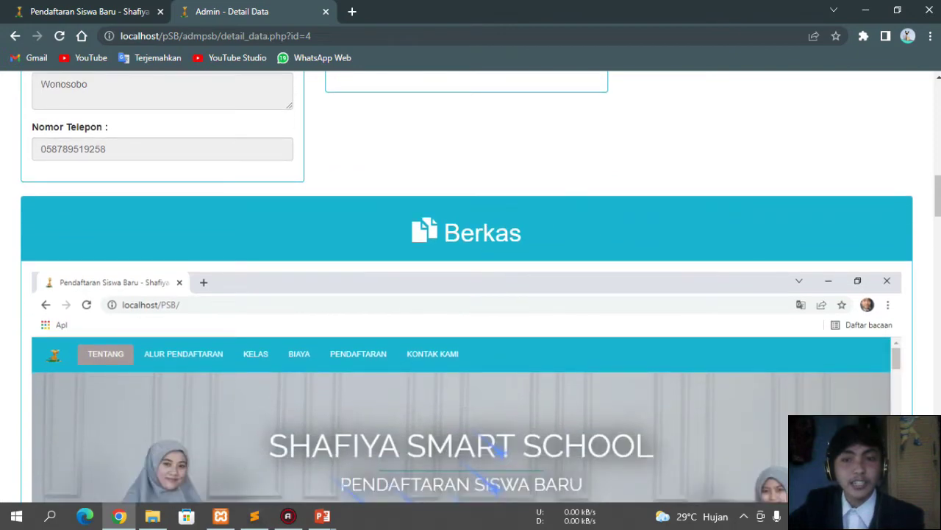
scroll(542, 247, down, 3)
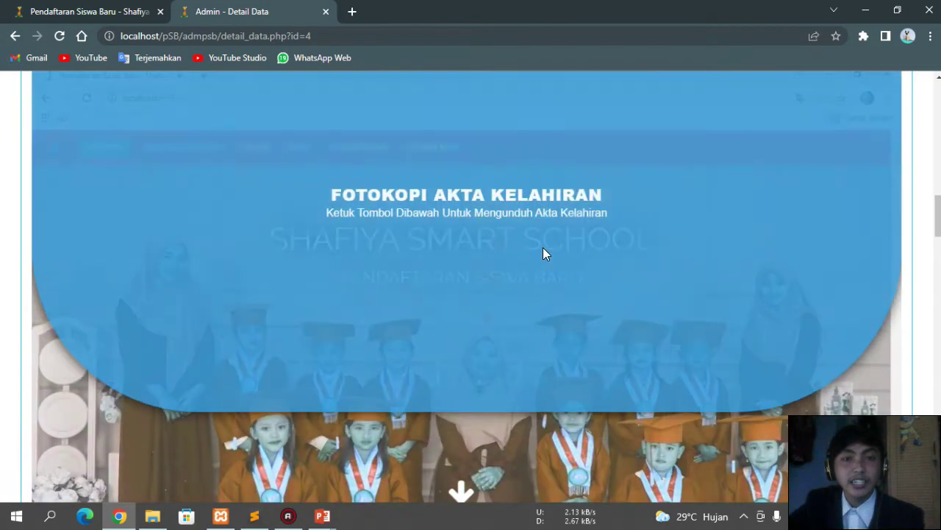
scroll(543, 254, down, 4)
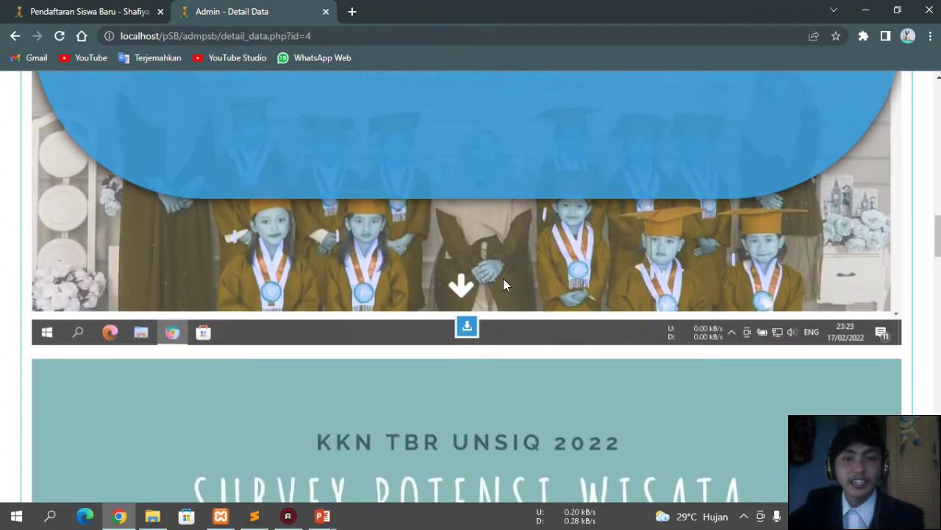
scroll(499, 266, down, 10)
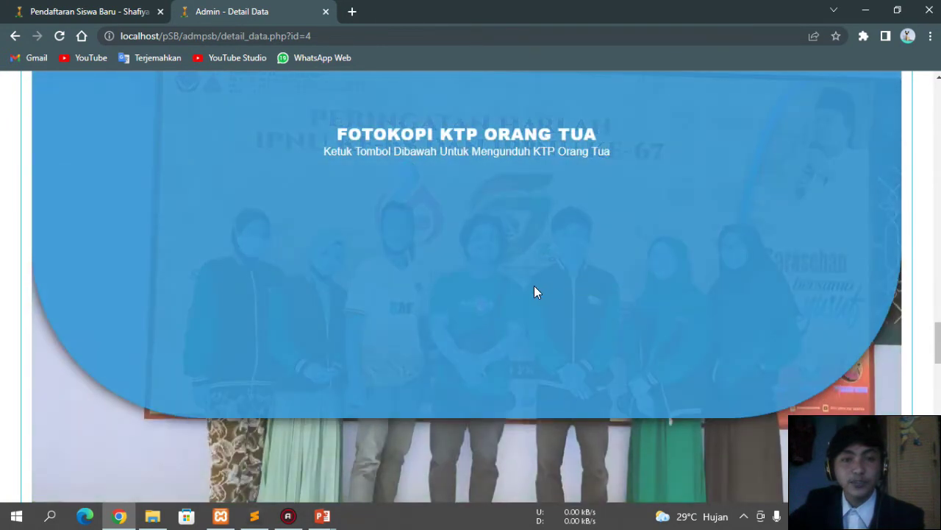
scroll(534, 285, down, 3)
scroll(534, 285, down, 10)
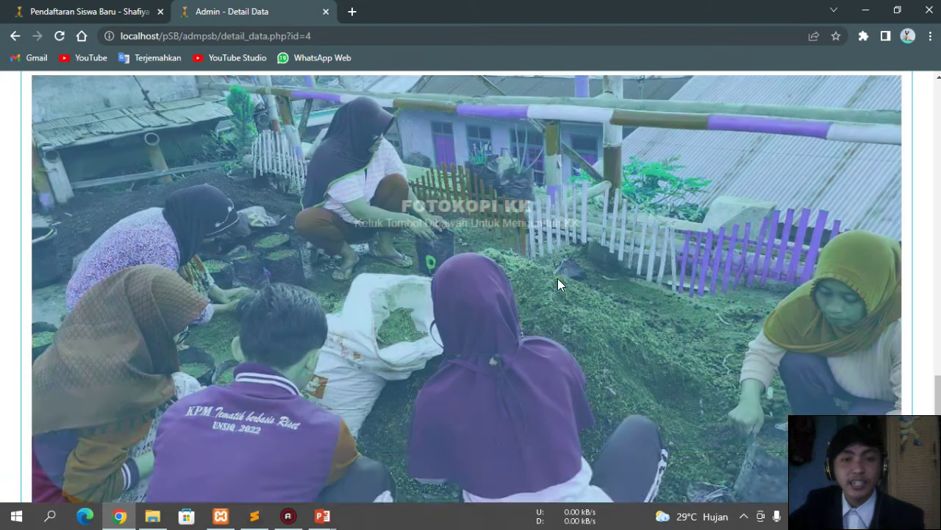
scroll(558, 278, down, 4)
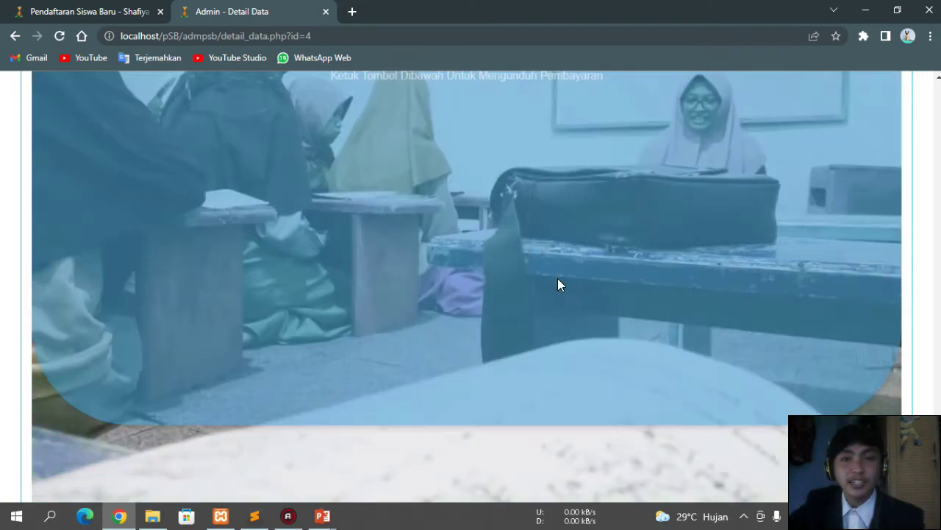
scroll(551, 265, up, 2)
scroll(551, 265, down, 4)
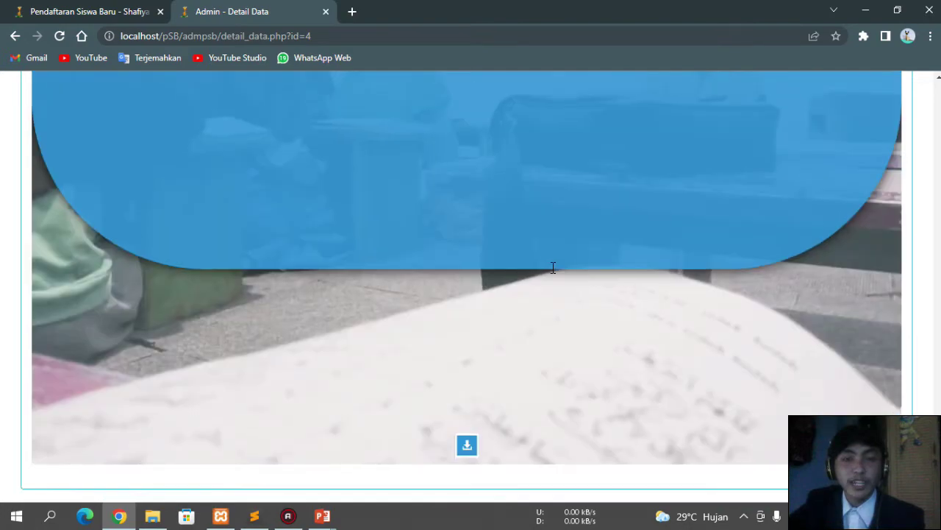
scroll(547, 250, up, 4)
scroll(555, 308, down, 4)
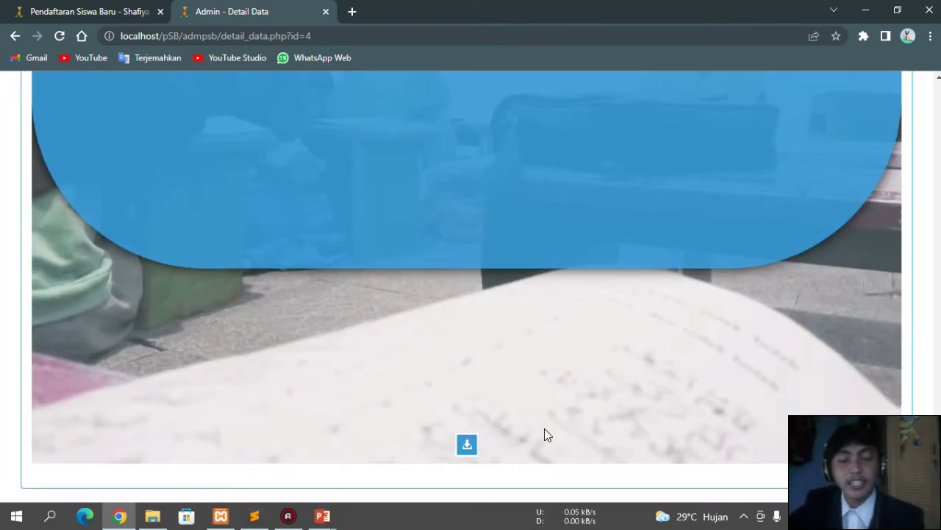
Step: Download and view payment proof 625a972bd128d.jpg, close the viewer, and scroll back up
click(468, 449)
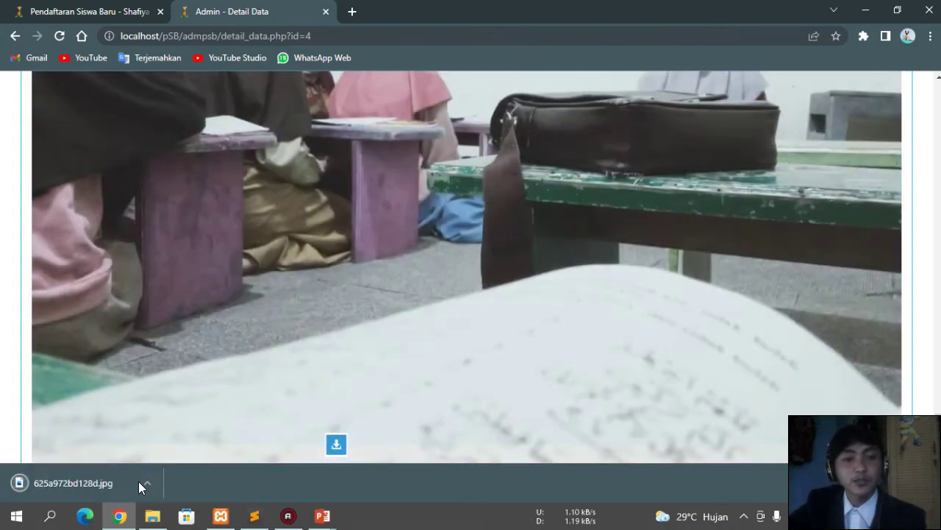
click(140, 482)
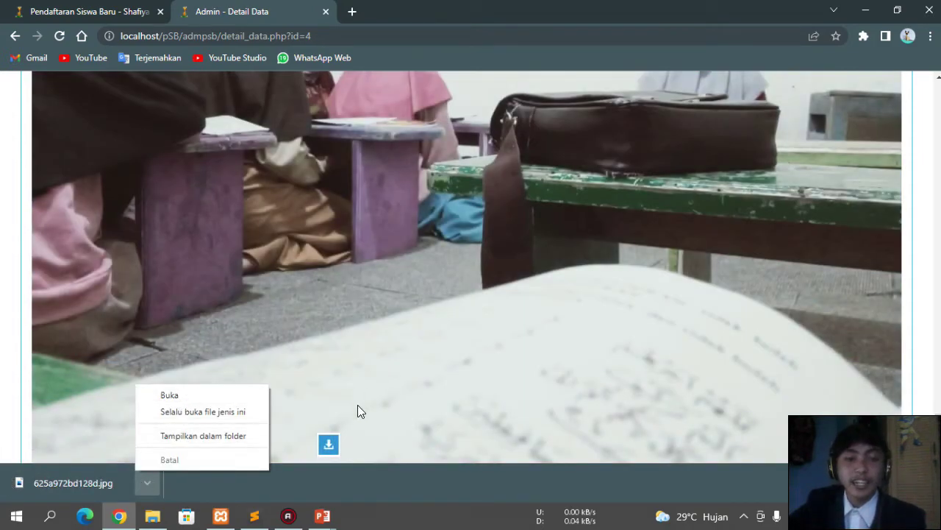
click(197, 396)
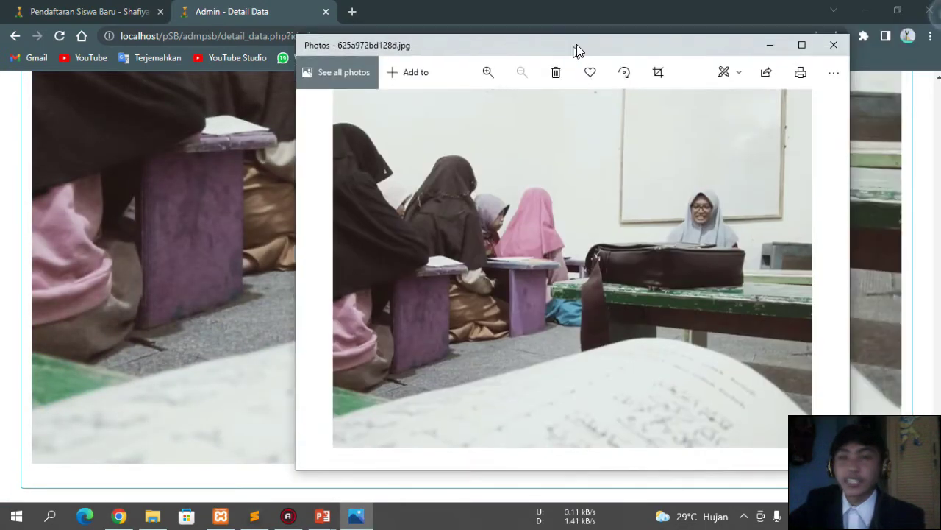
drag(577, 48, 553, 39)
key(alt+F4)
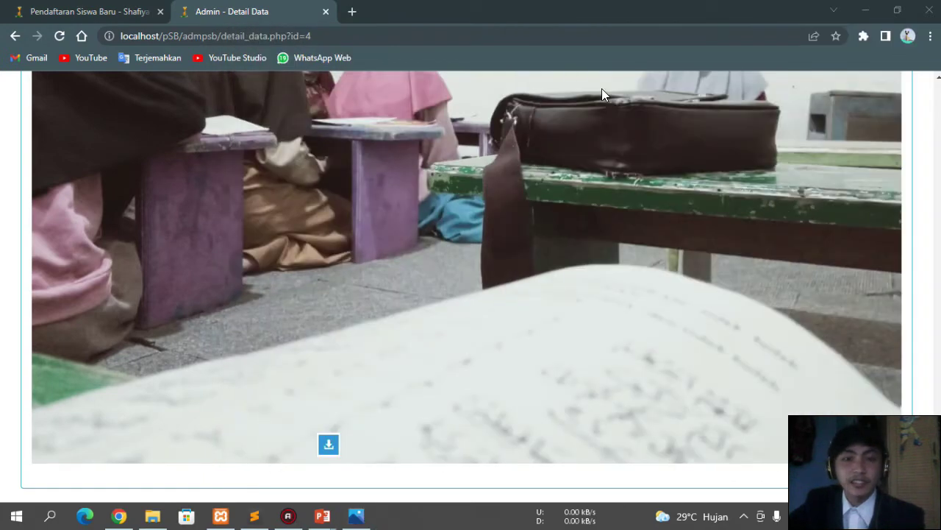
scroll(597, 133, down, 10)
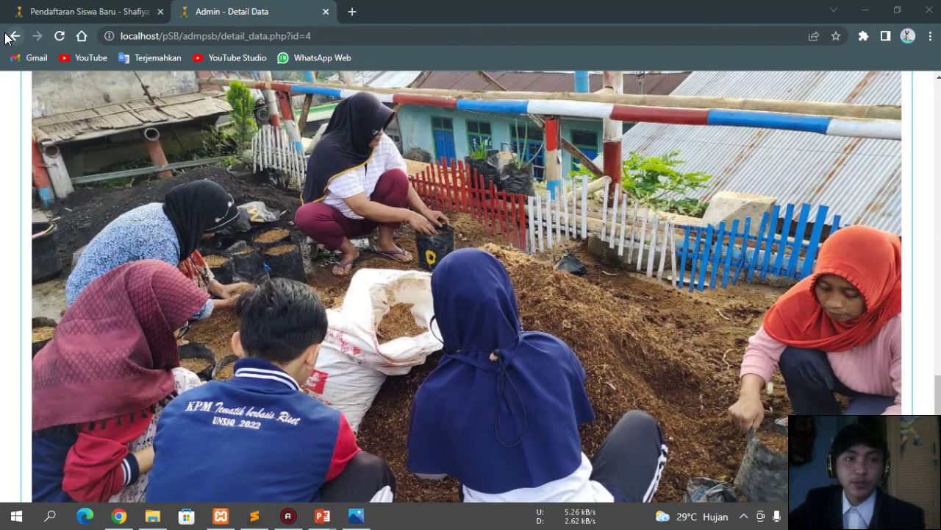
scroll(272, 206, up, 1)
drag(939, 381, 938, 85)
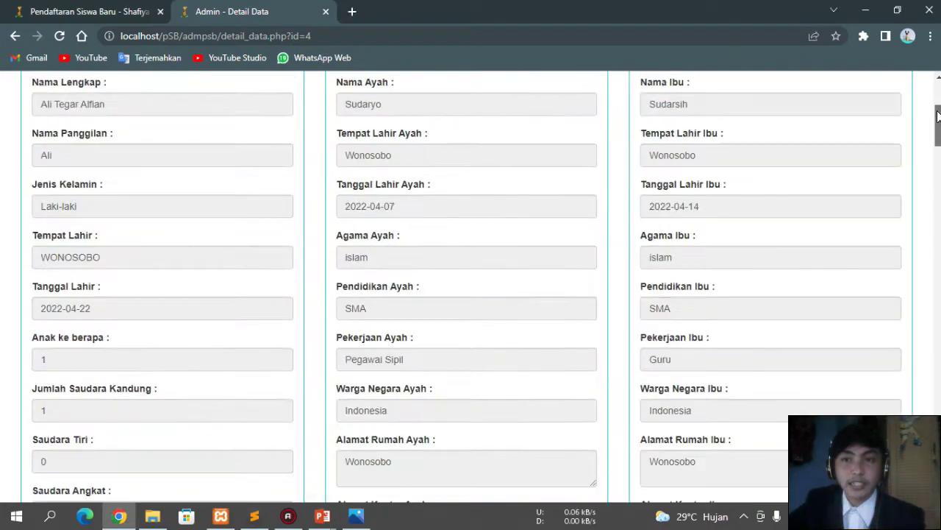
Step: Delete the third registration (Kupu-Kupu, 2022-02-18) after cancelling a deletion of the fourth
click(137, 136)
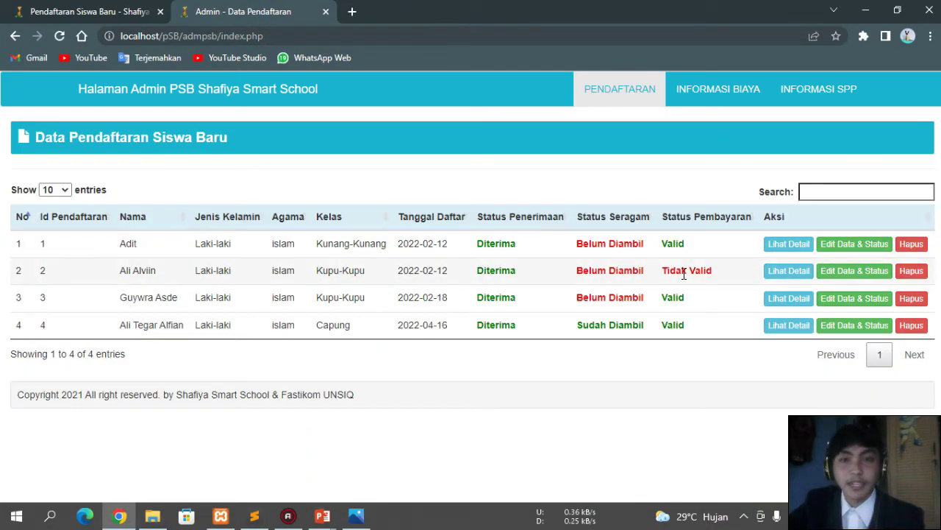
click(911, 325)
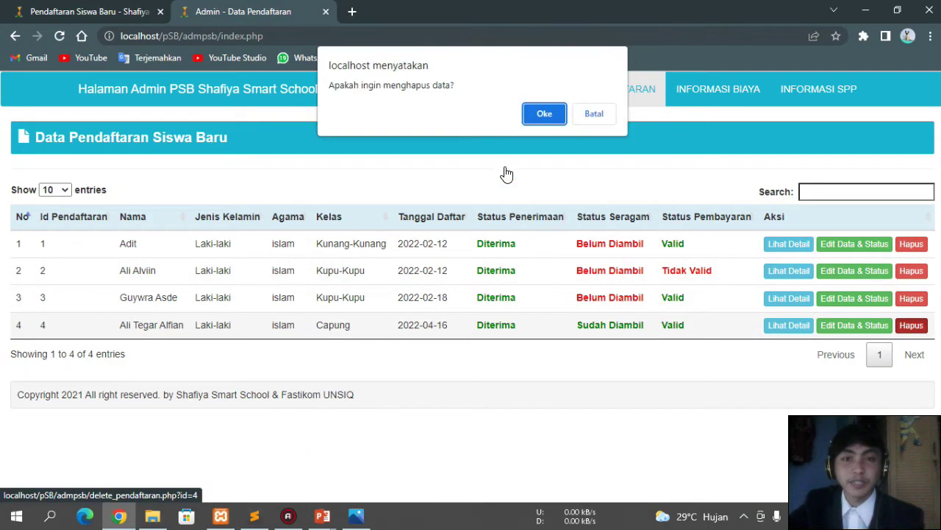
click(596, 114)
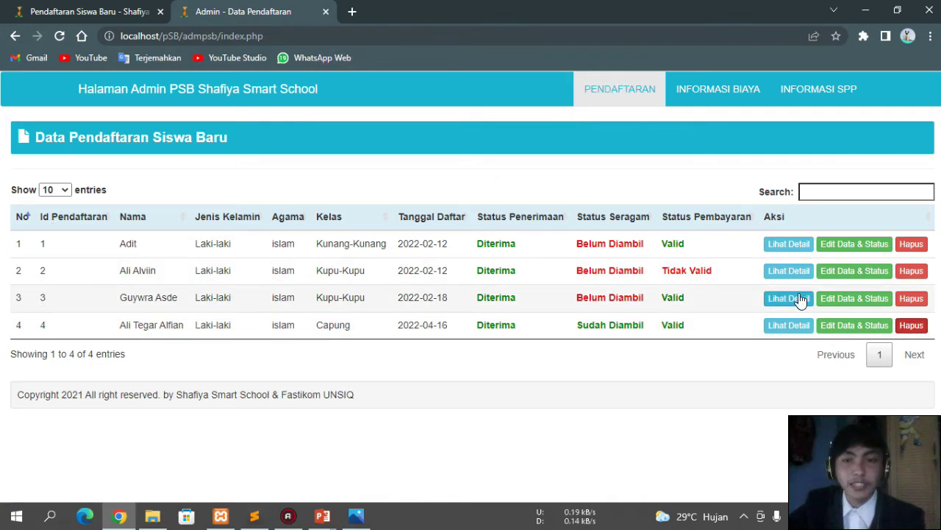
click(911, 298)
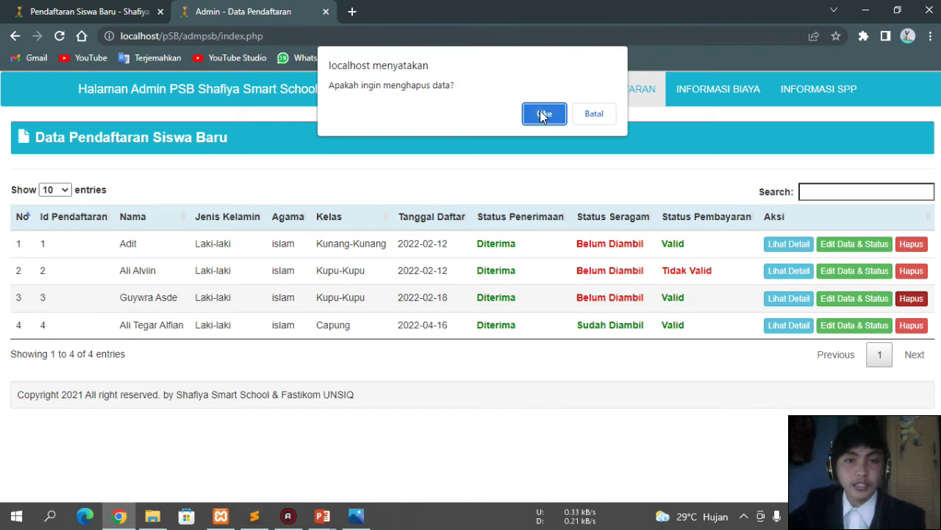
click(542, 115)
click(598, 116)
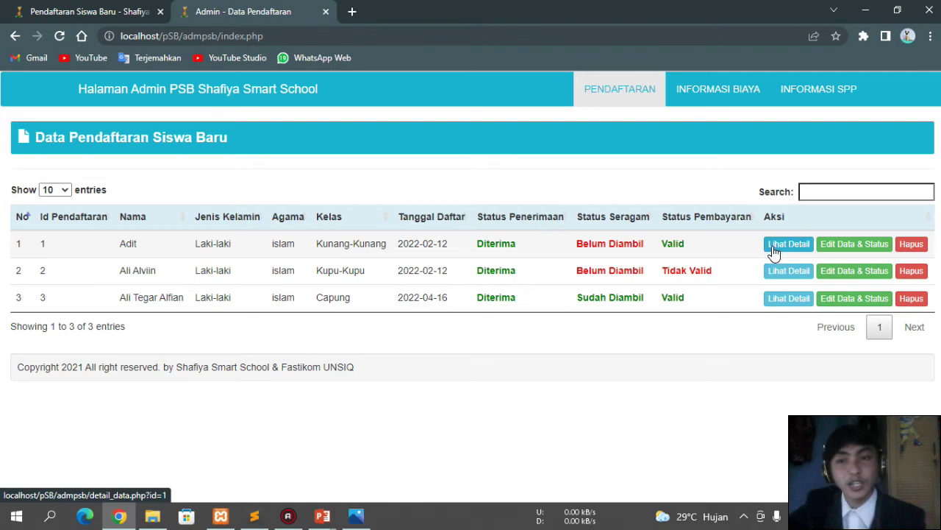
Step: Open the INFORMASI BIAYA page and look over the existing fee list
click(708, 93)
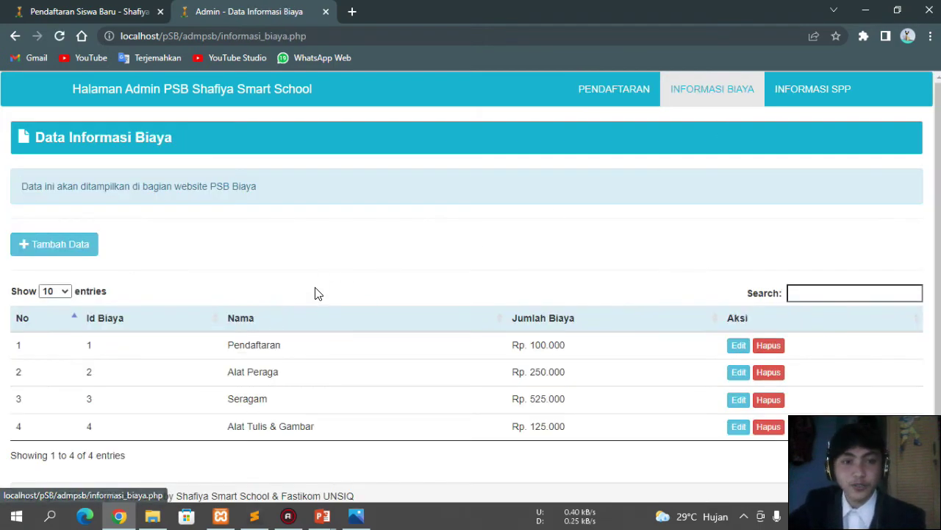
scroll(452, 326, down, 1)
scroll(465, 327, up, 1)
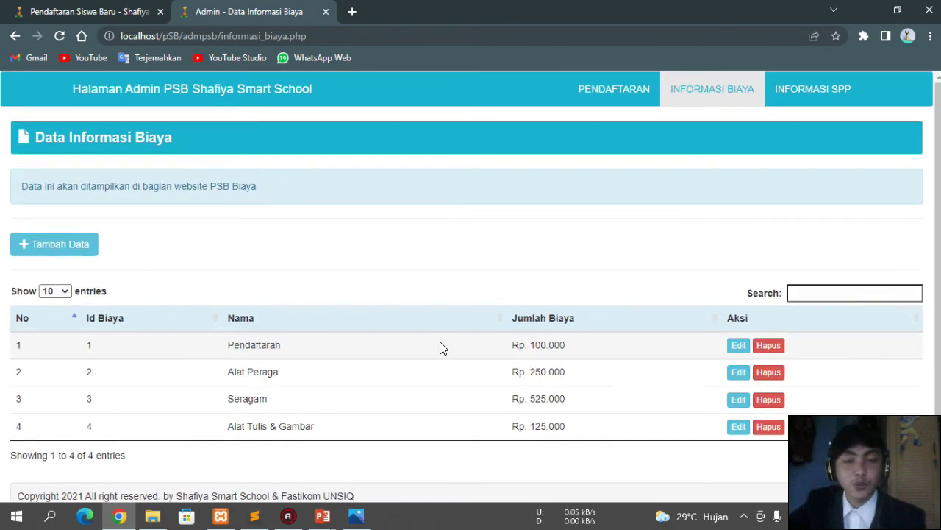
scroll(441, 347, down, 1)
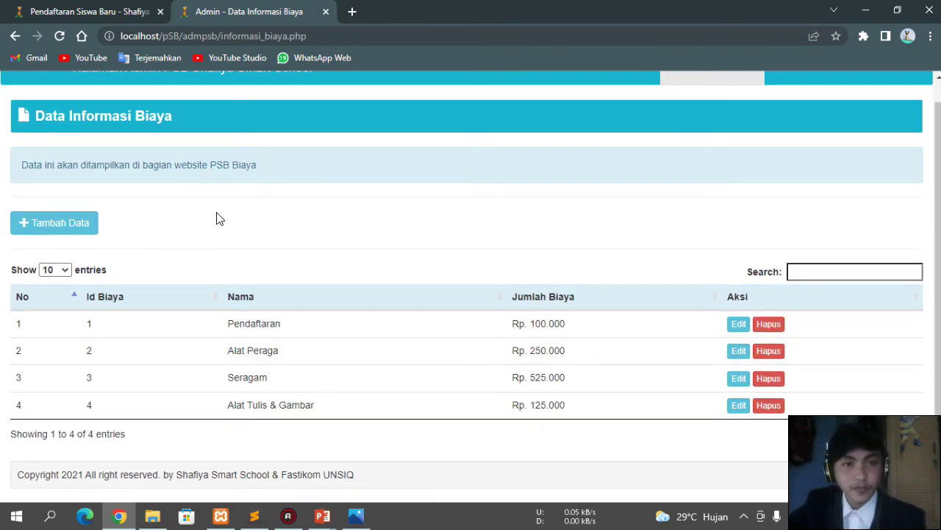
Step: Add a new fee 'biaya lari' costing Rp. 30.000 and confirm it
click(70, 231)
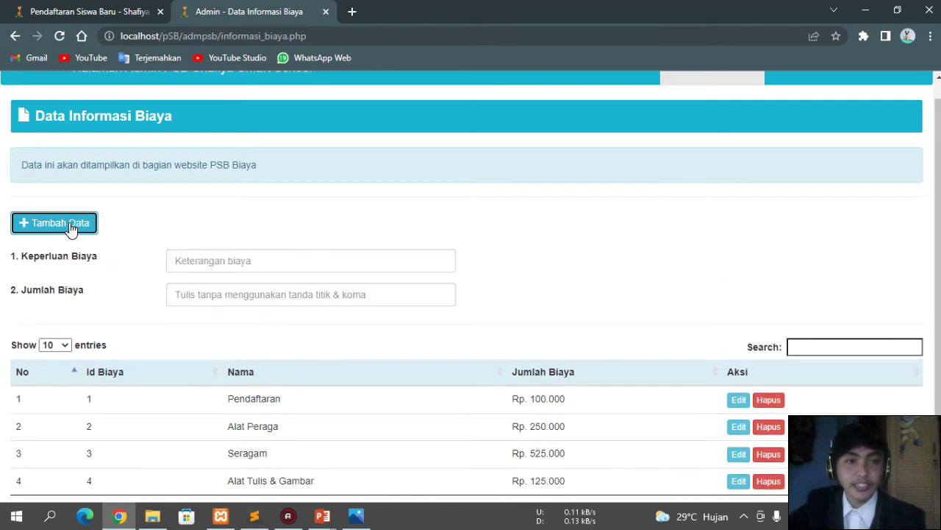
click(201, 269)
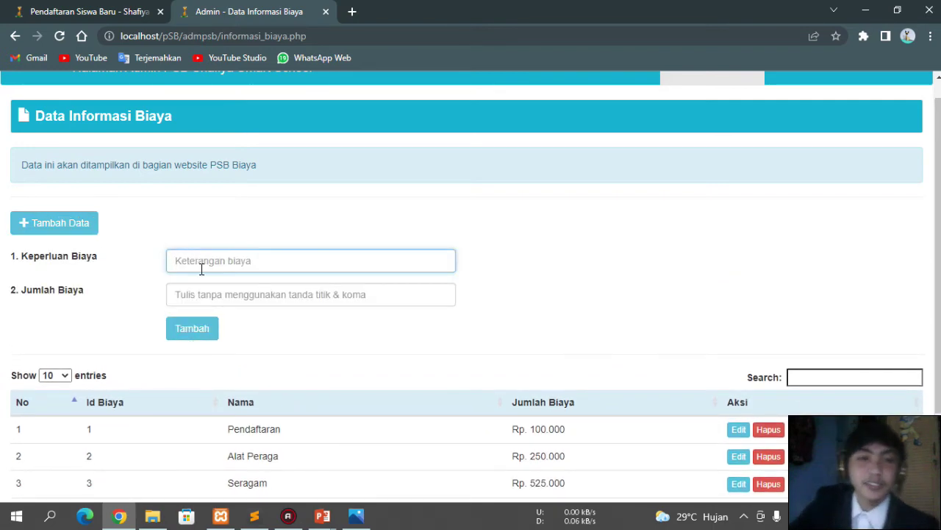
text(biaya)
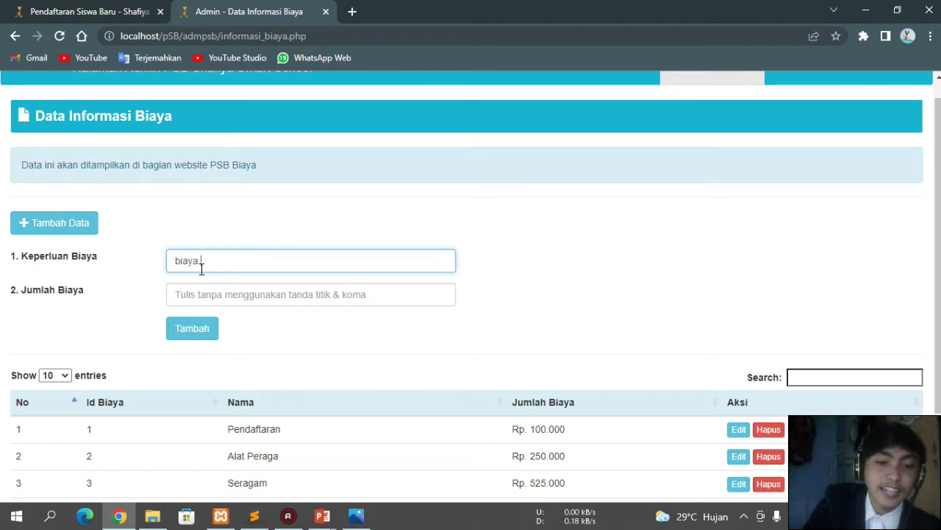
text(i)
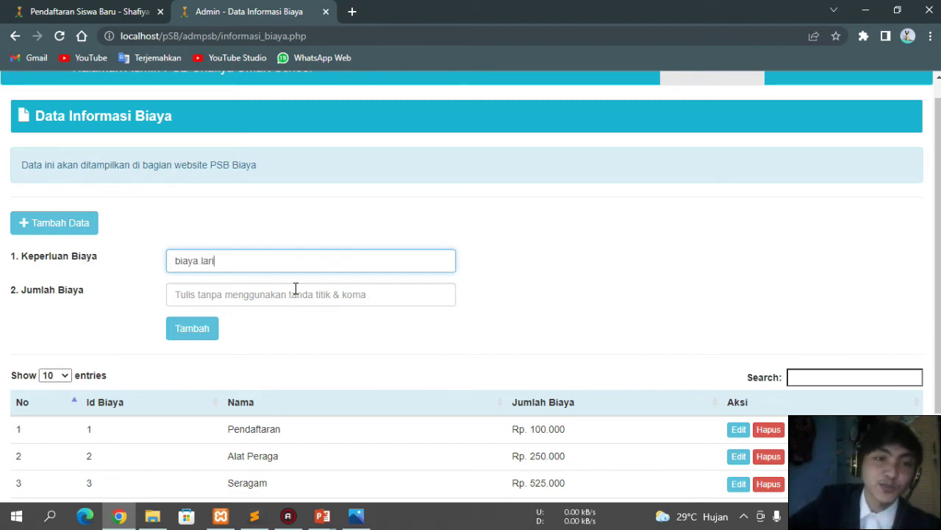
click(291, 292)
text(30000)
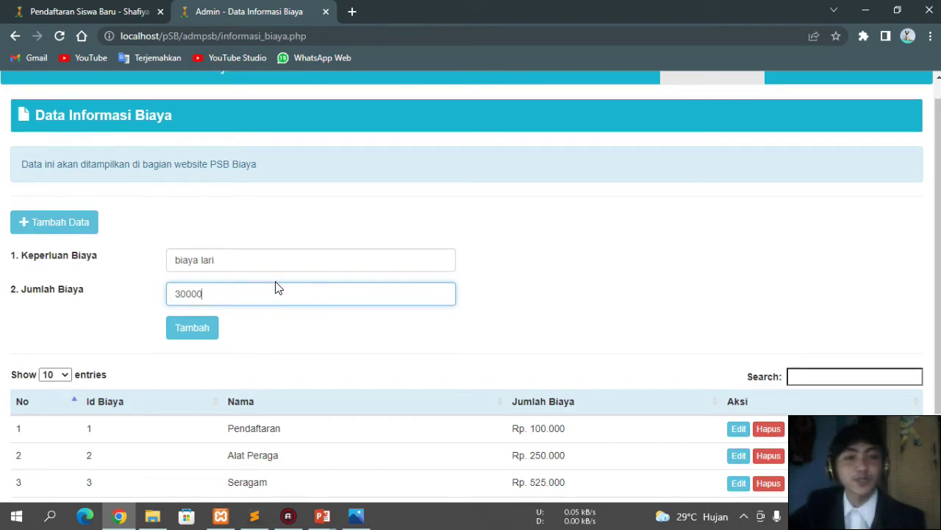
scroll(275, 286, down, 1)
click(197, 269)
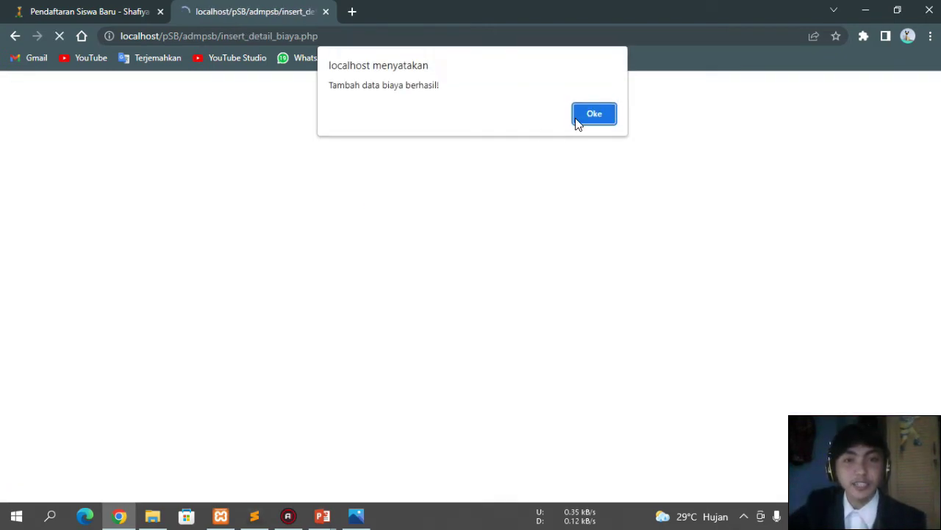
click(593, 114)
scroll(563, 294, down, 1)
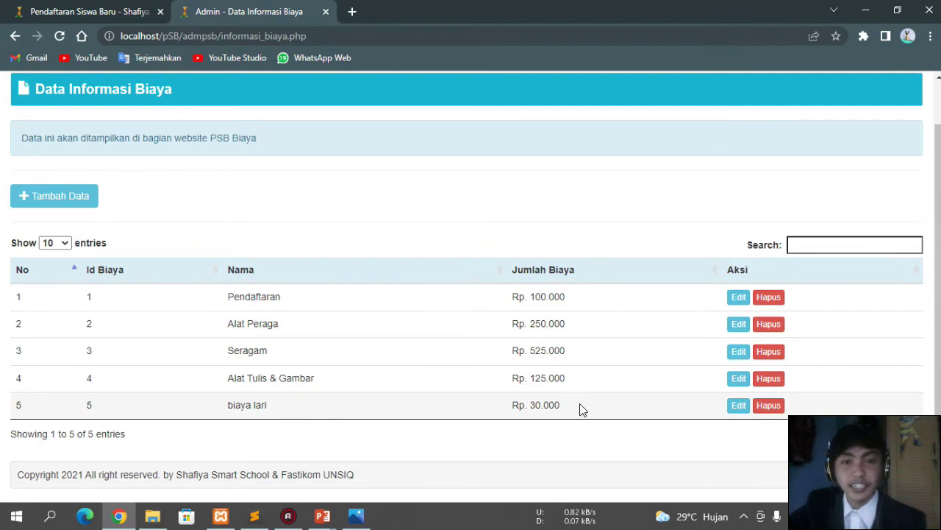
Step: Check the public site's fees, then change biaya lari's amount to 60000 and update it
click(88, 11)
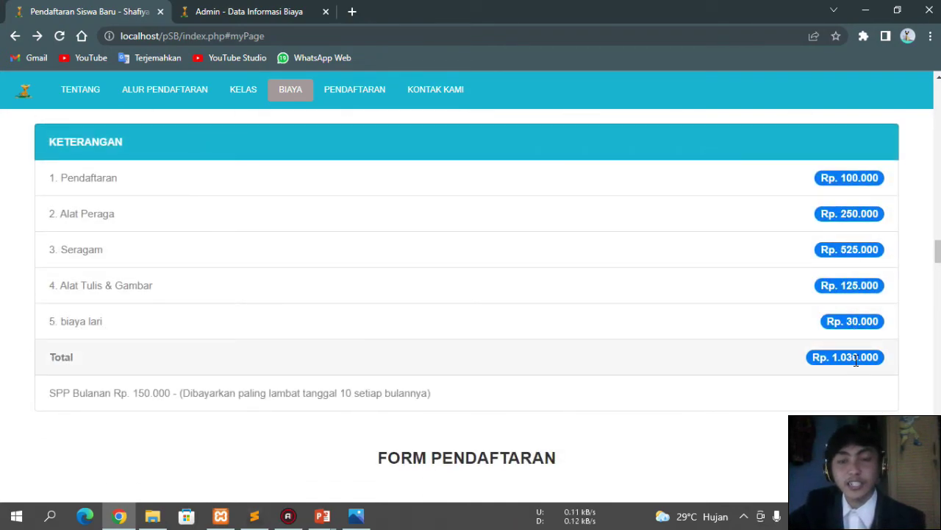
click(235, 9)
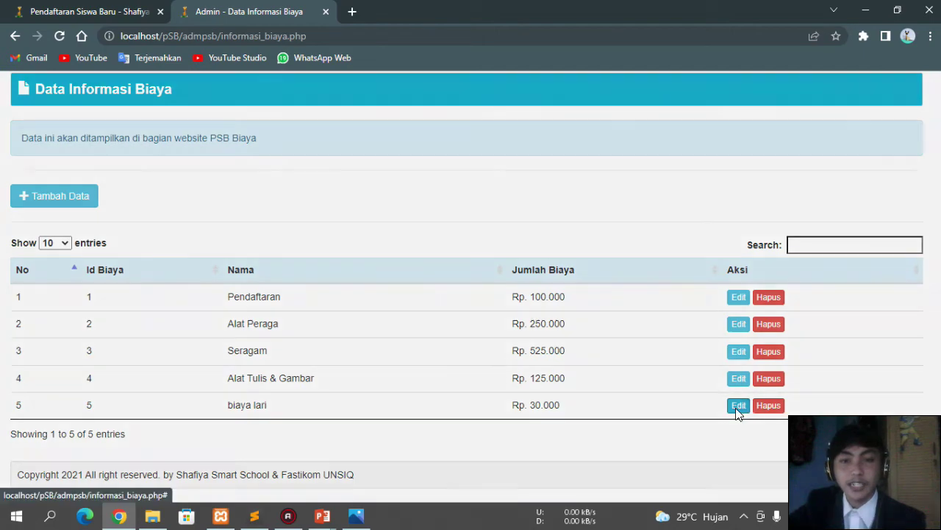
click(738, 405)
drag(286, 223, 276, 233)
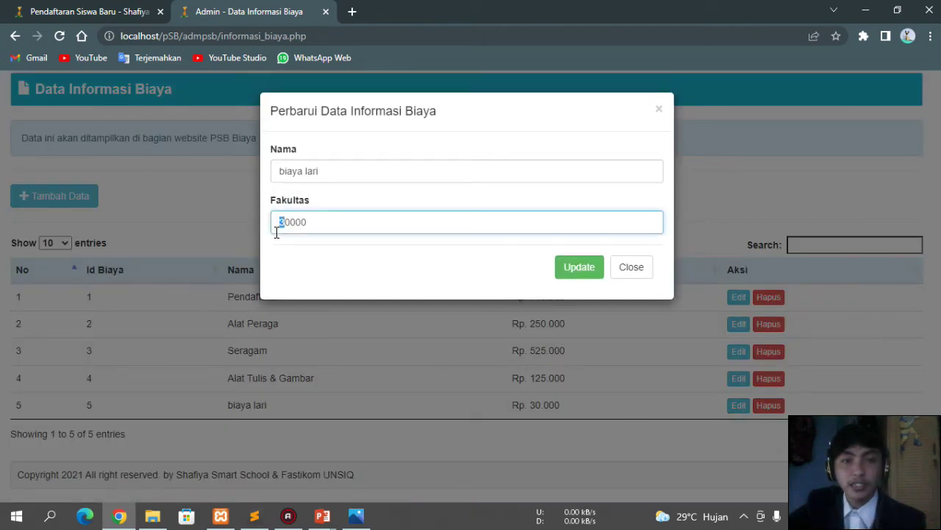
click(560, 268)
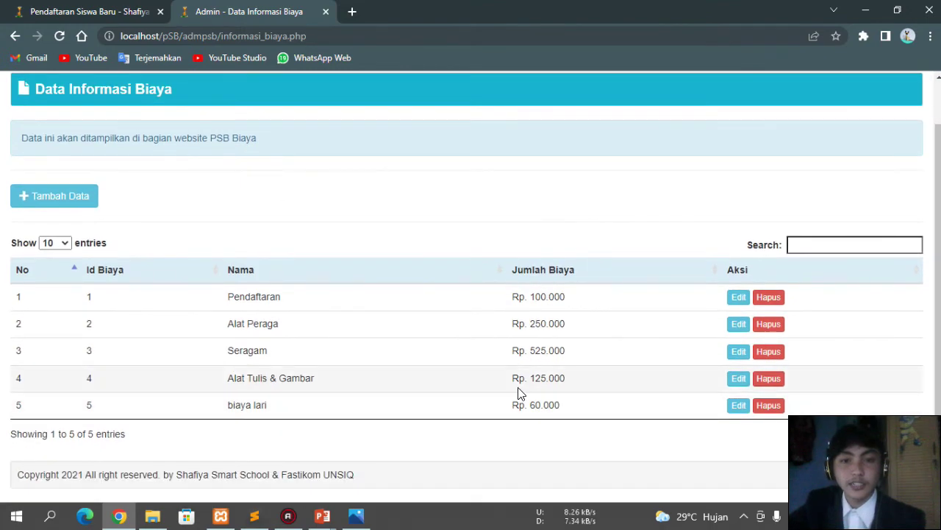
Step: Reload the public site to confirm the new fee total of Rp. 1.060.000
click(140, 7)
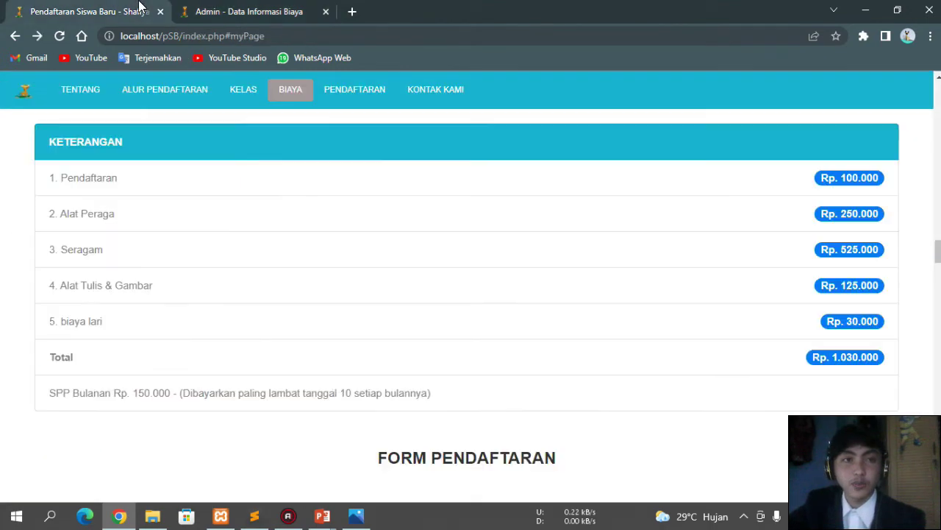
click(60, 36)
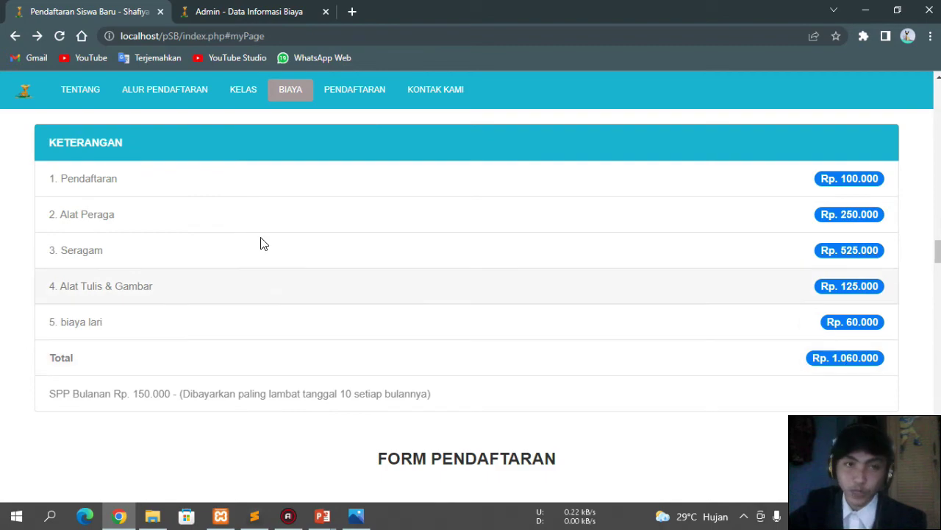
click(195, 11)
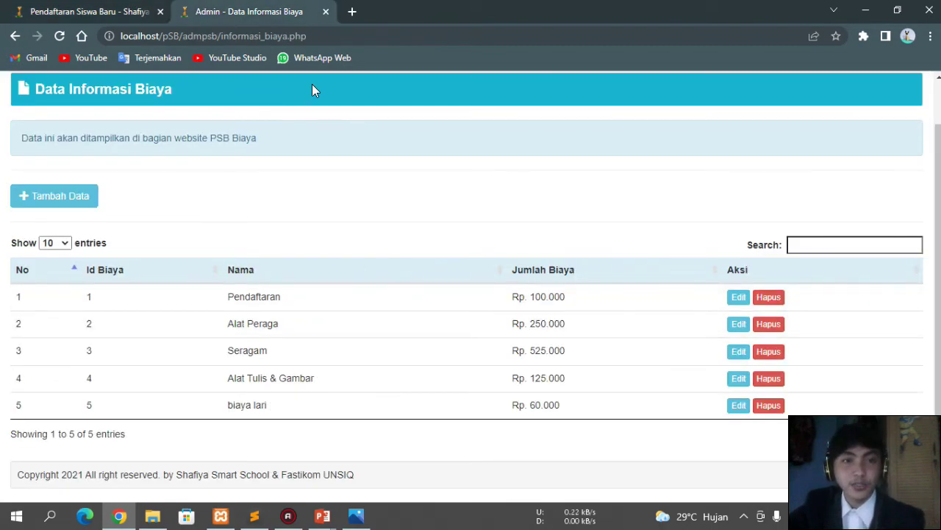
scroll(447, 174, up, 2)
Step: Compare the INFORMASI SPP data with the public Biaya section, then advance the slideshow to Kesimpulan
click(804, 93)
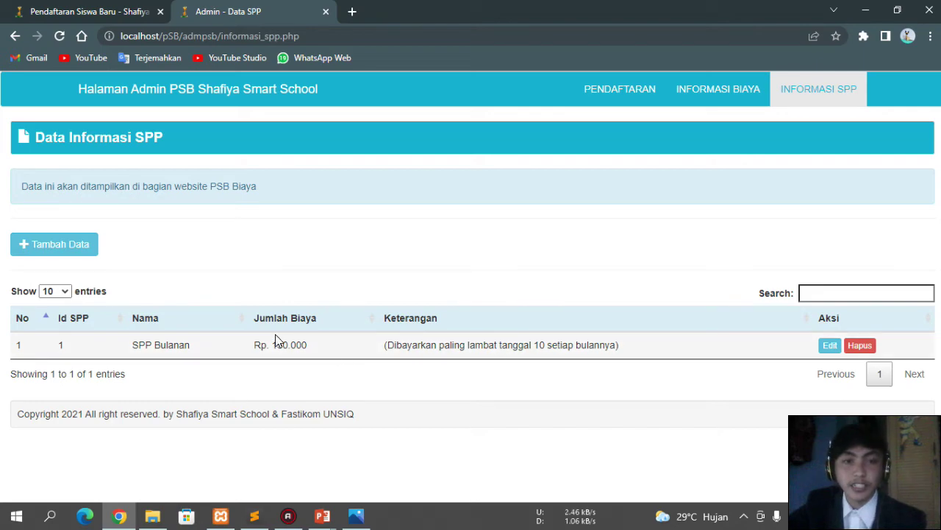
click(105, 10)
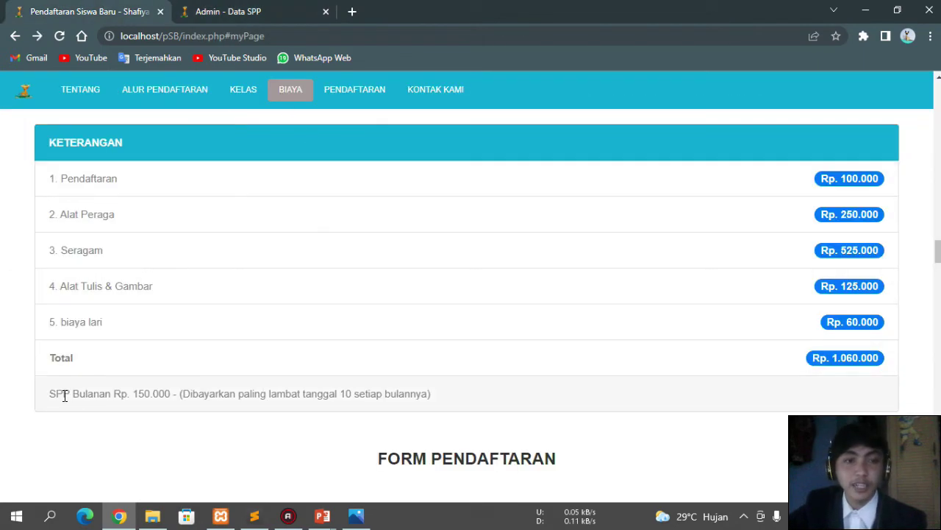
click(237, 9)
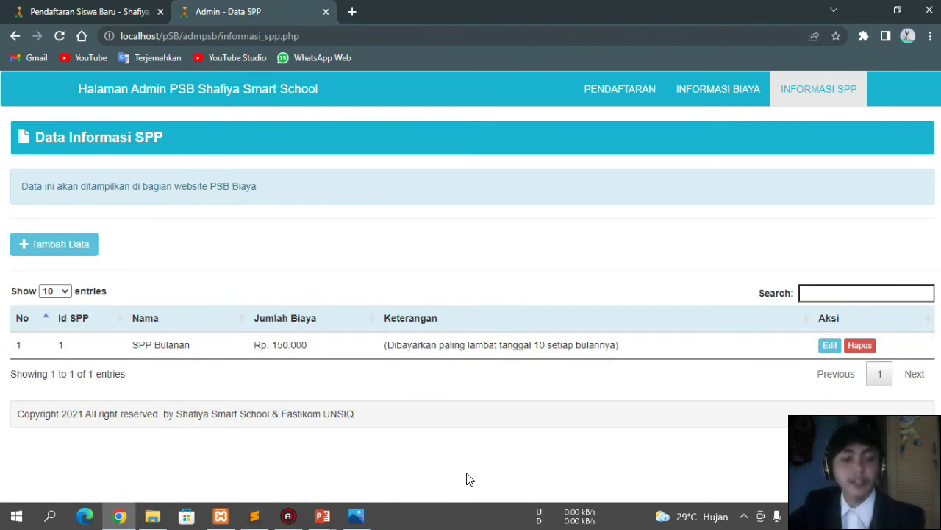
key(alt+Tab)
key(alt+Tab)
key(alt+Tab)
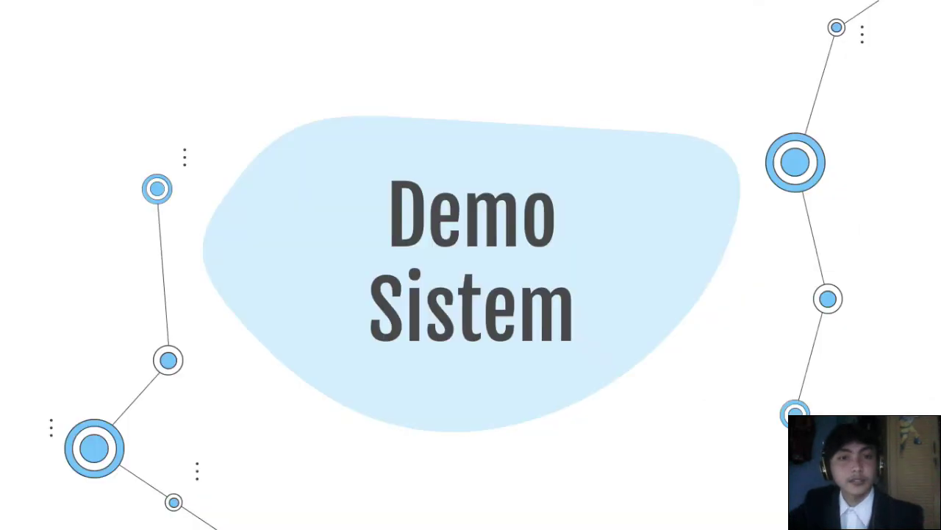
key(Right)
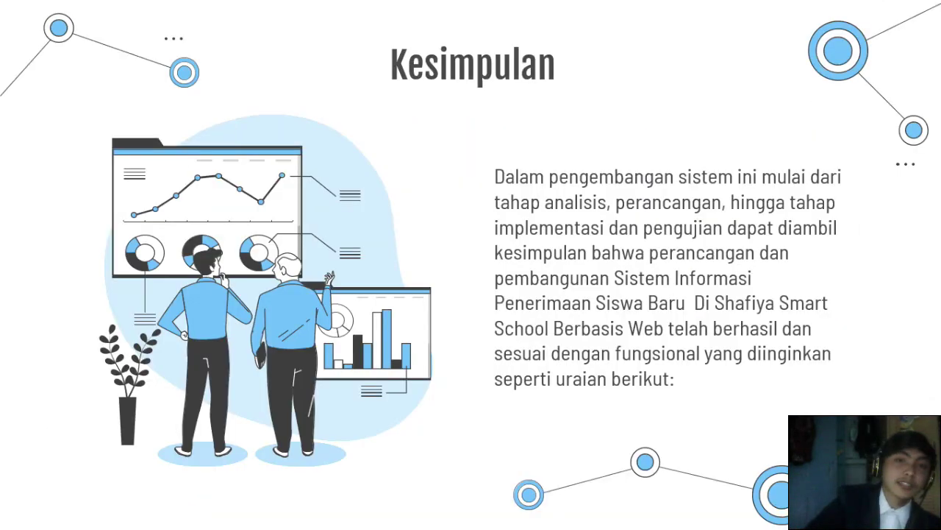